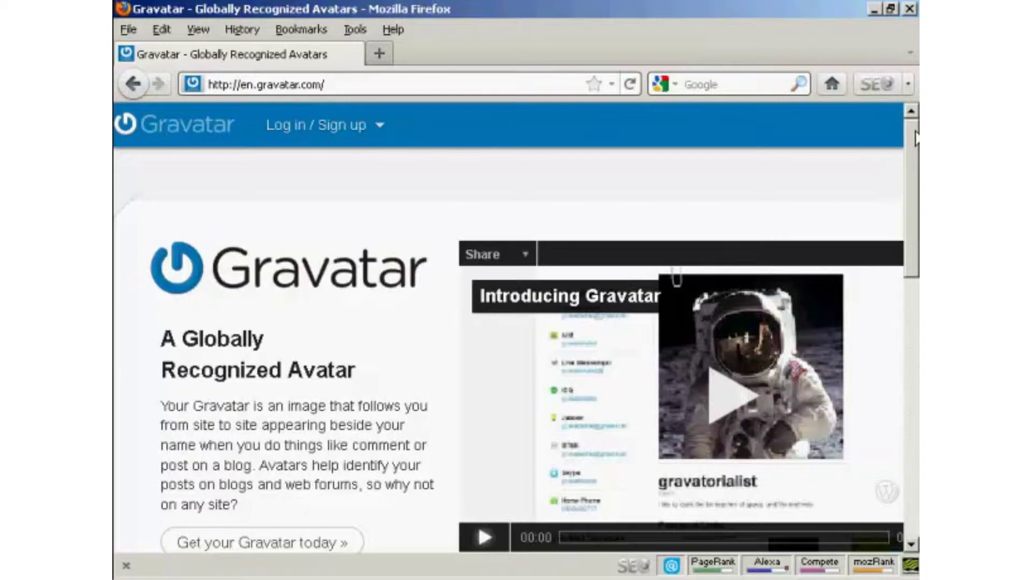
Scroll the Gravatar home page down to the 'WordPress.com user? Log in!' form.
drag(916, 139, 915, 335)
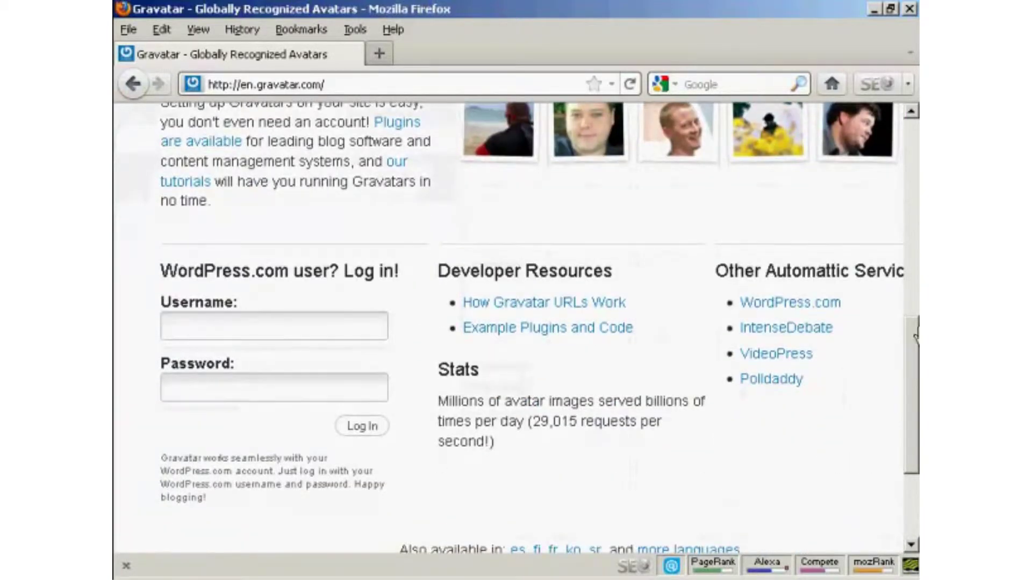
Log in to Gravatar with the autofilled WordPress.com username and password.
click(296, 330)
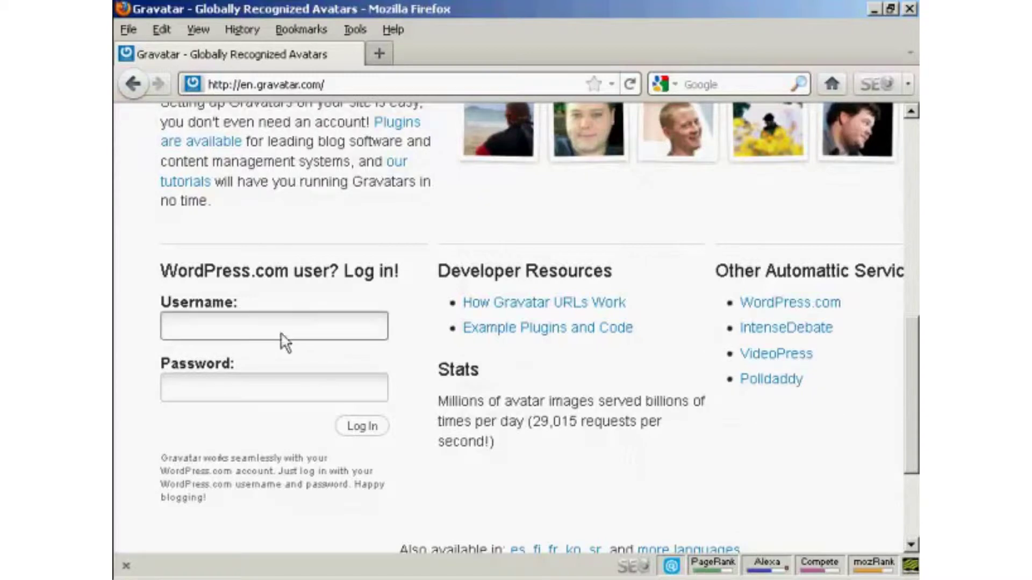
click(220, 328)
text(newvideo4me)
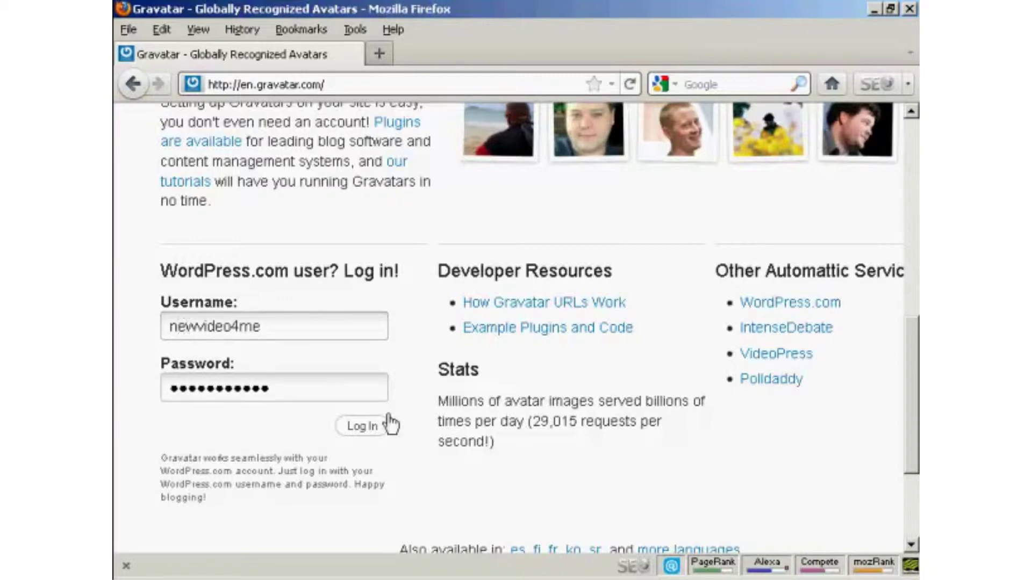
click(364, 429)
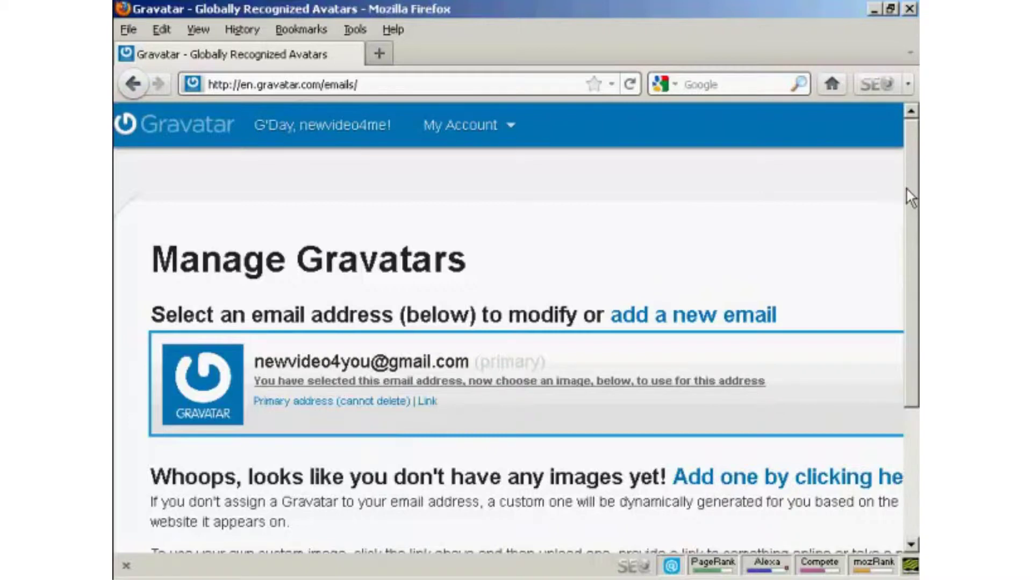
Start adding a new Gravatar image via 'Add one by clicking here'.
drag(906, 188, 915, 263)
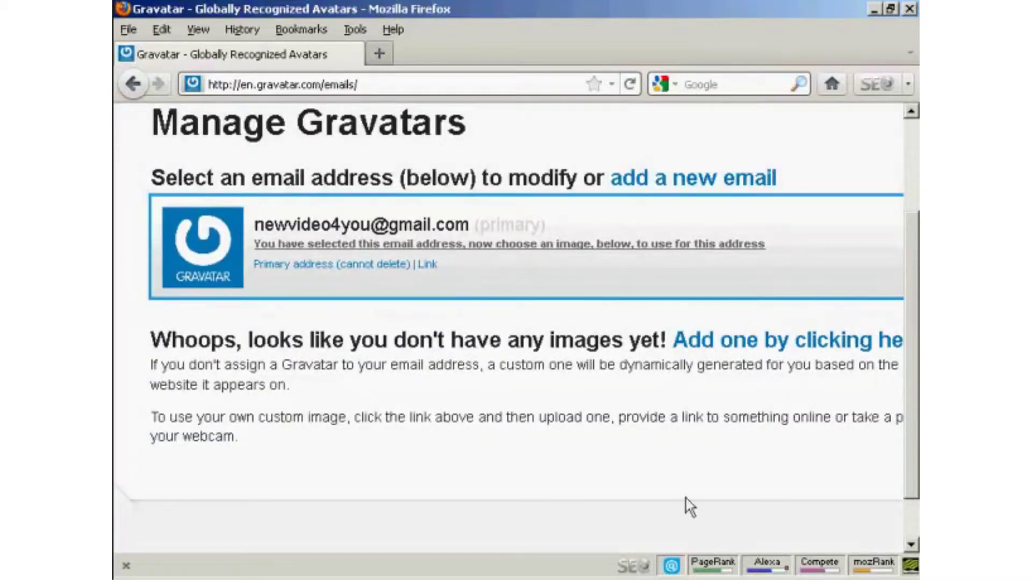
click(817, 347)
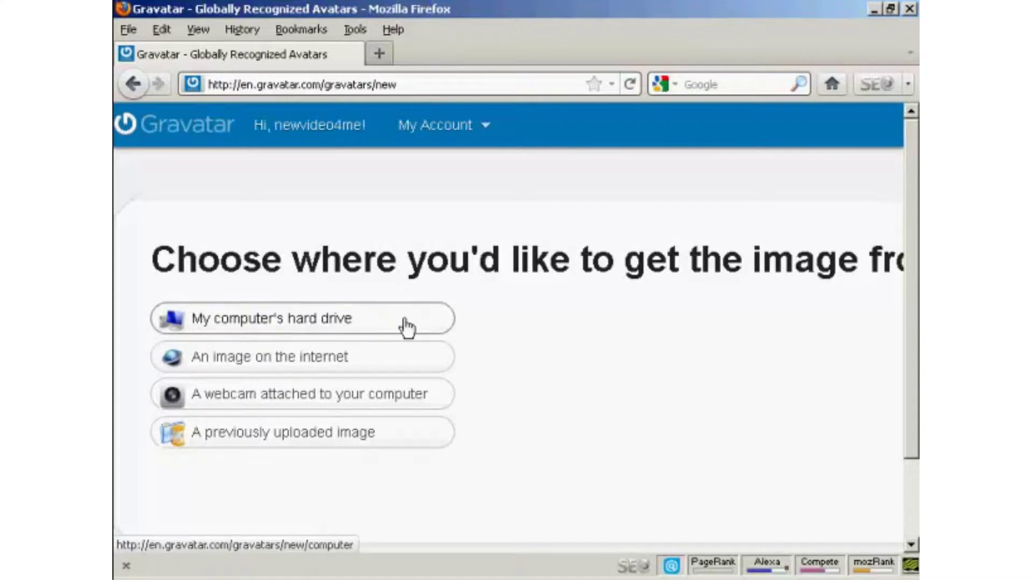
Upload newvideo4you.jpg from the computer's hard drive as the new avatar image.
click(372, 327)
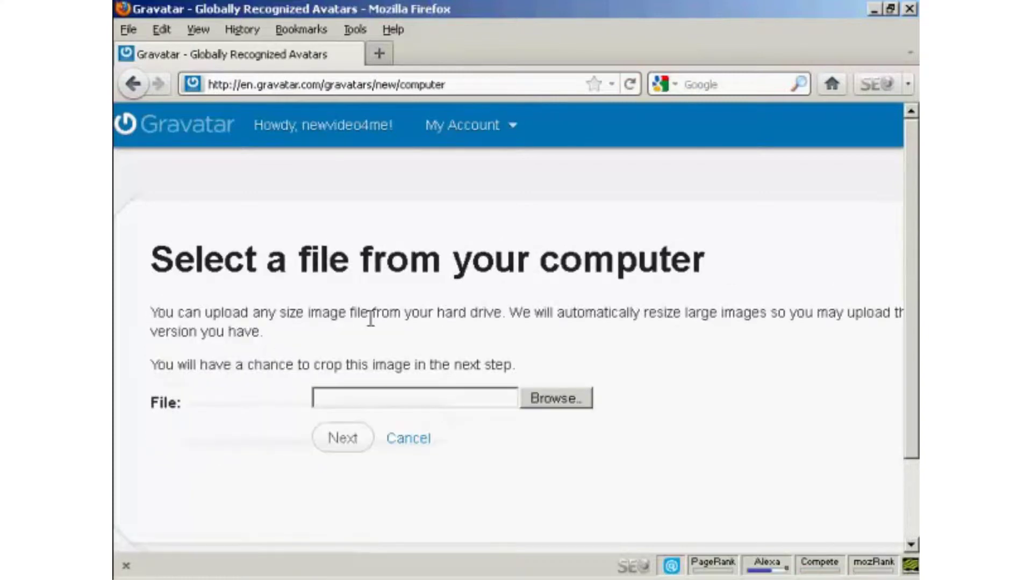
click(551, 401)
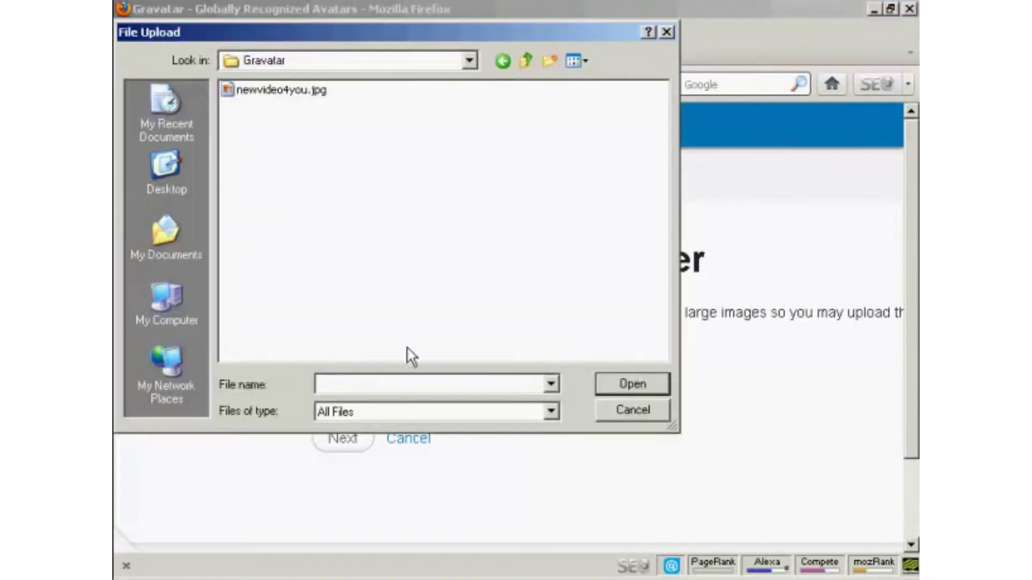
click(302, 93)
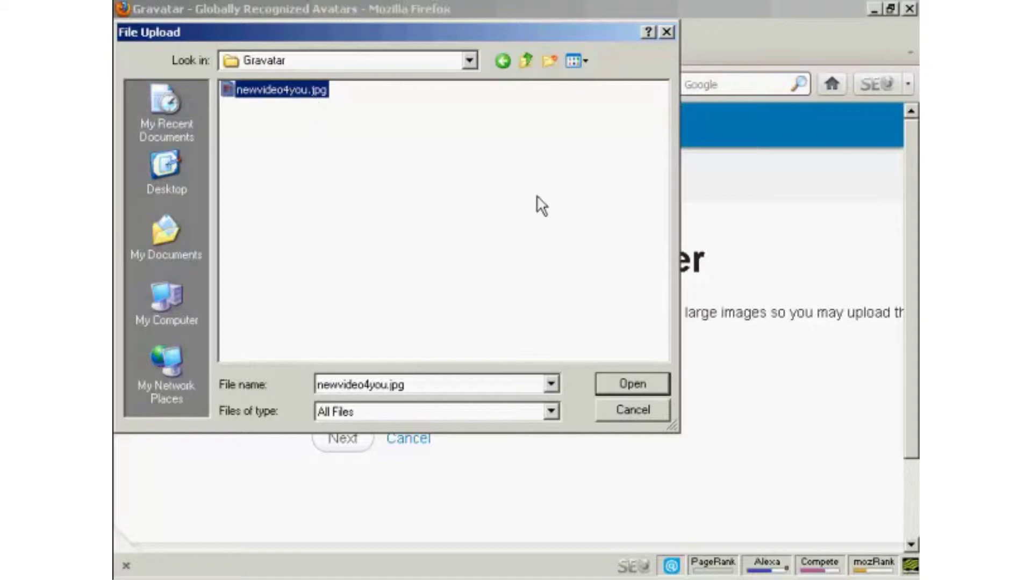
click(640, 383)
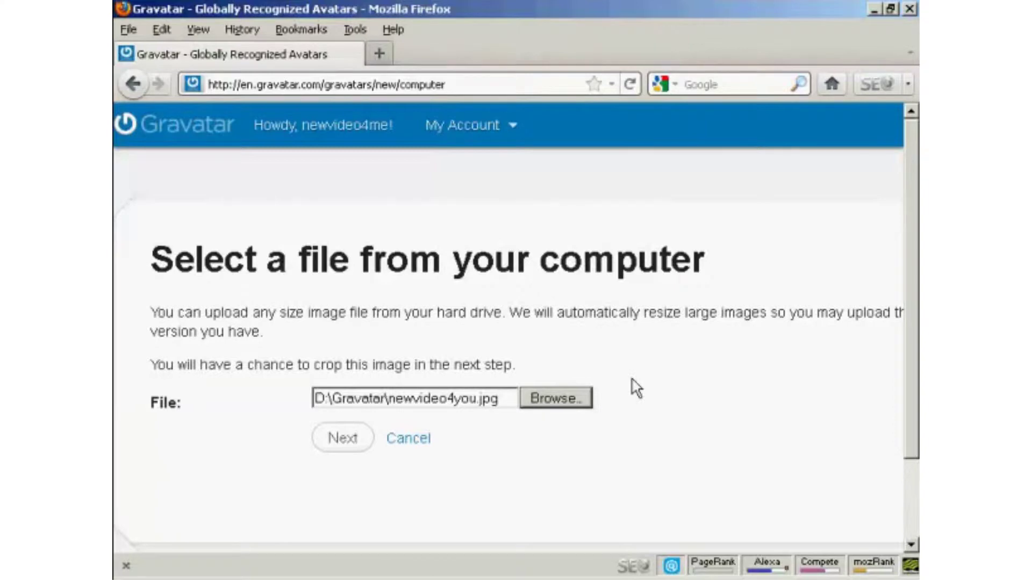
click(336, 440)
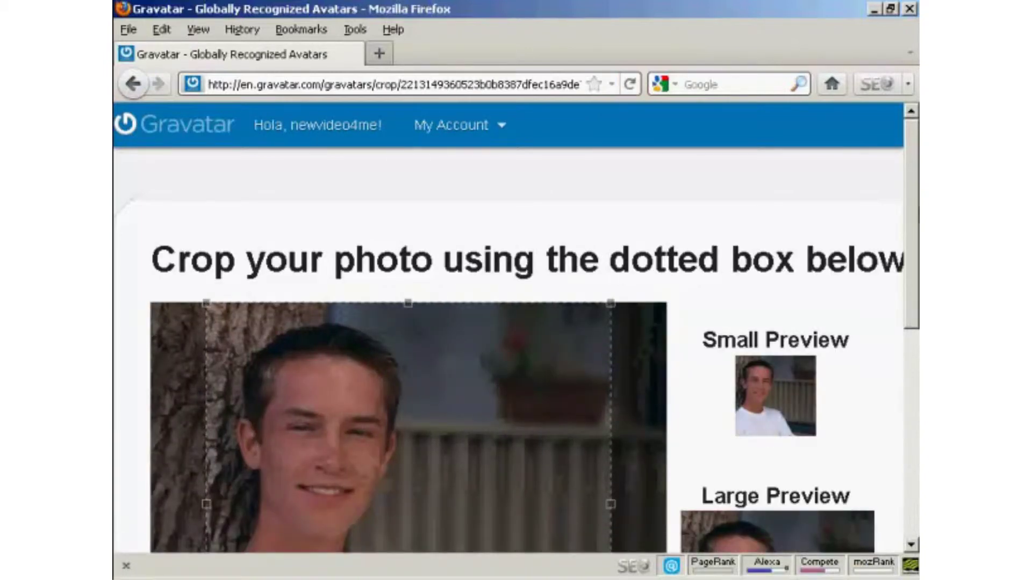
Shift the crop square left over the face and shoulders, then apply 'Crop and Finish!'.
scroll(908, 208, down, 3)
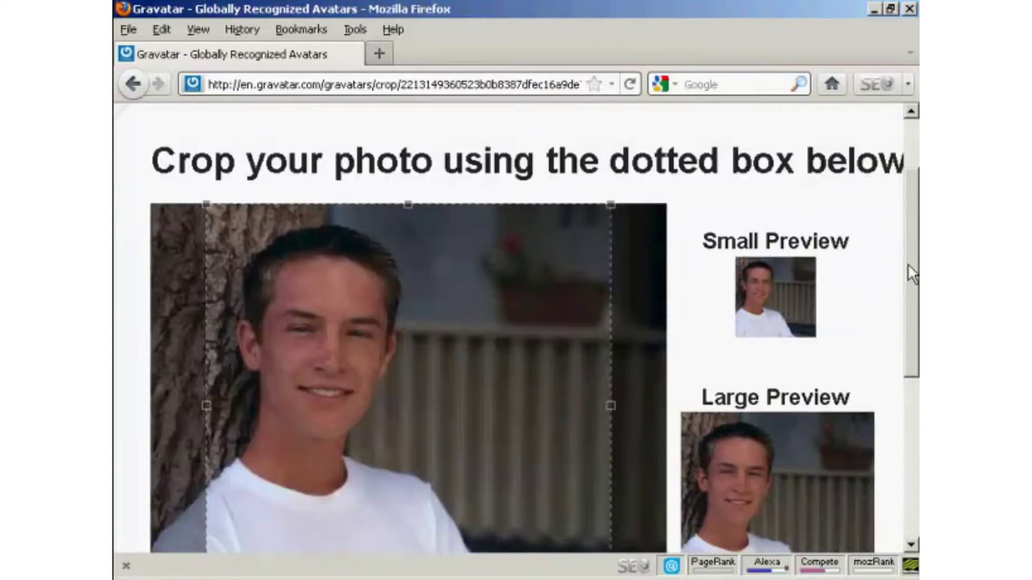
scroll(908, 263, down, 2)
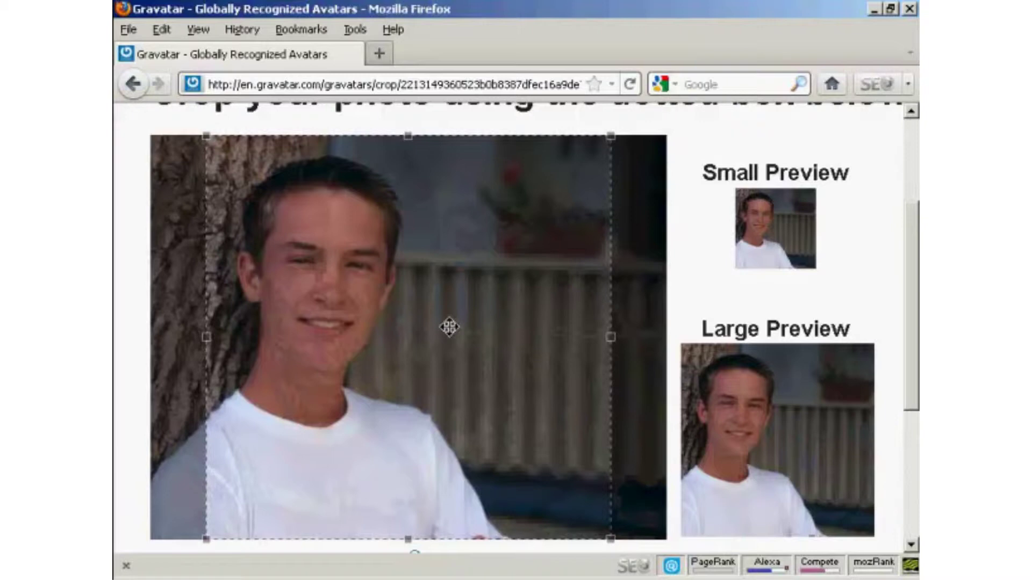
drag(449, 324, 419, 327)
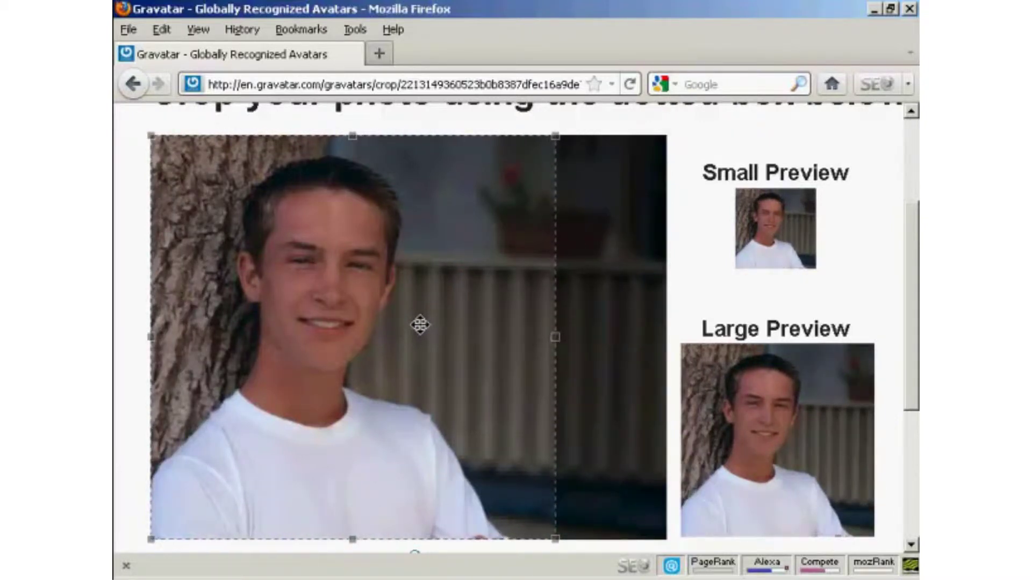
drag(422, 320, 422, 320)
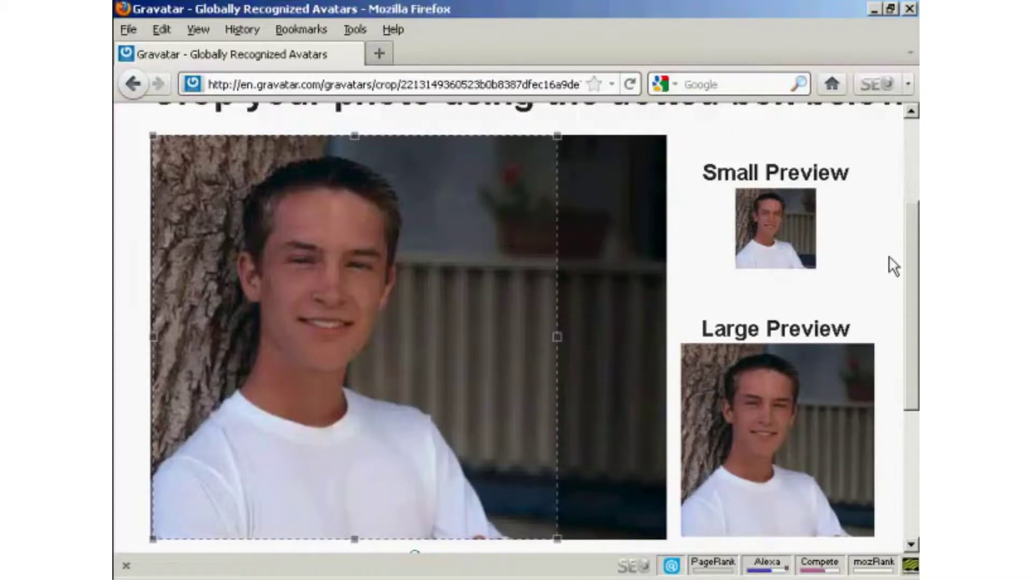
drag(910, 237, 908, 311)
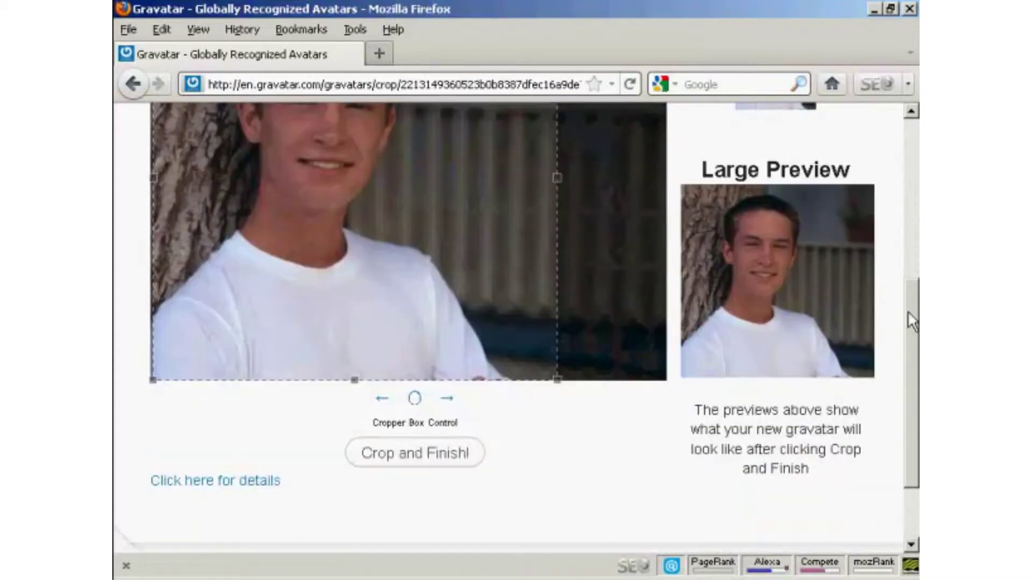
click(421, 470)
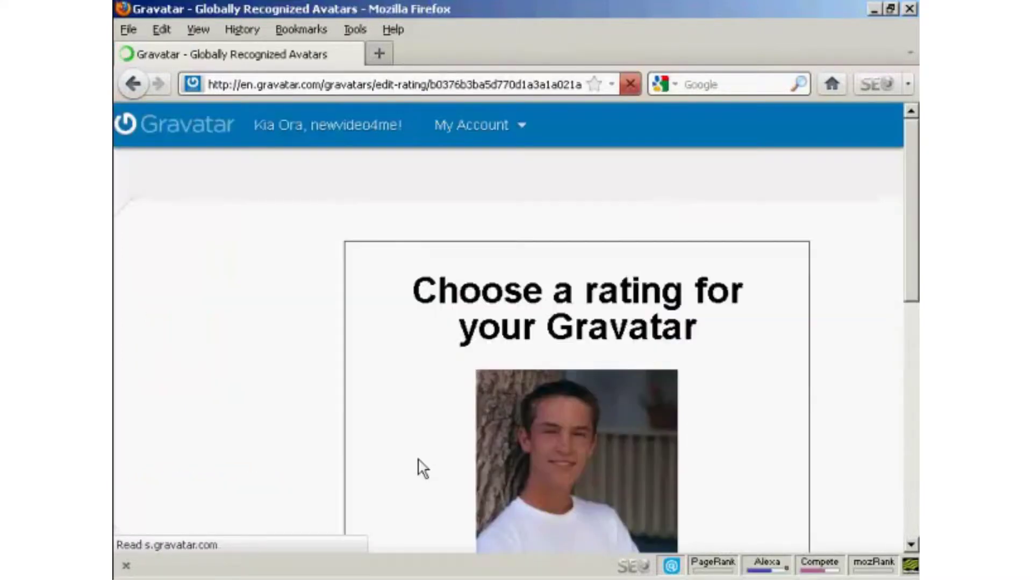
Review the rating descriptions and give the new avatar a G rating.
drag(912, 139, 912, 221)
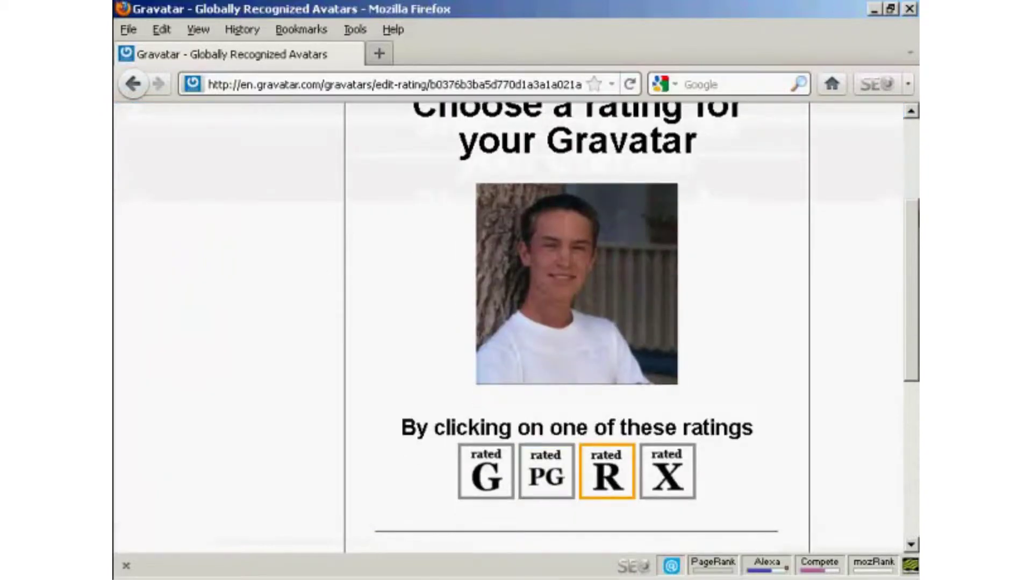
scroll(667, 457, down, 1)
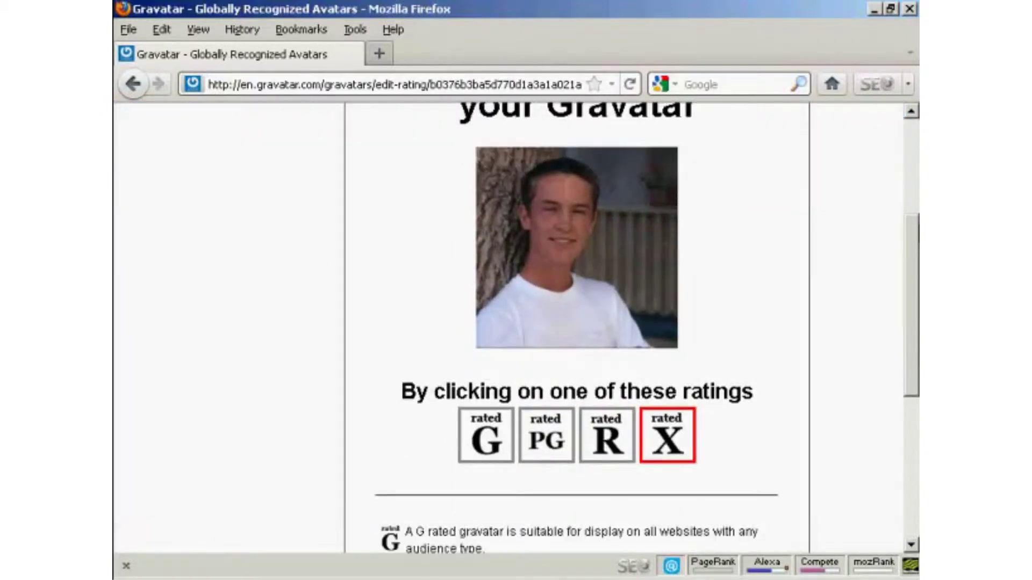
scroll(576, 327, down, 4)
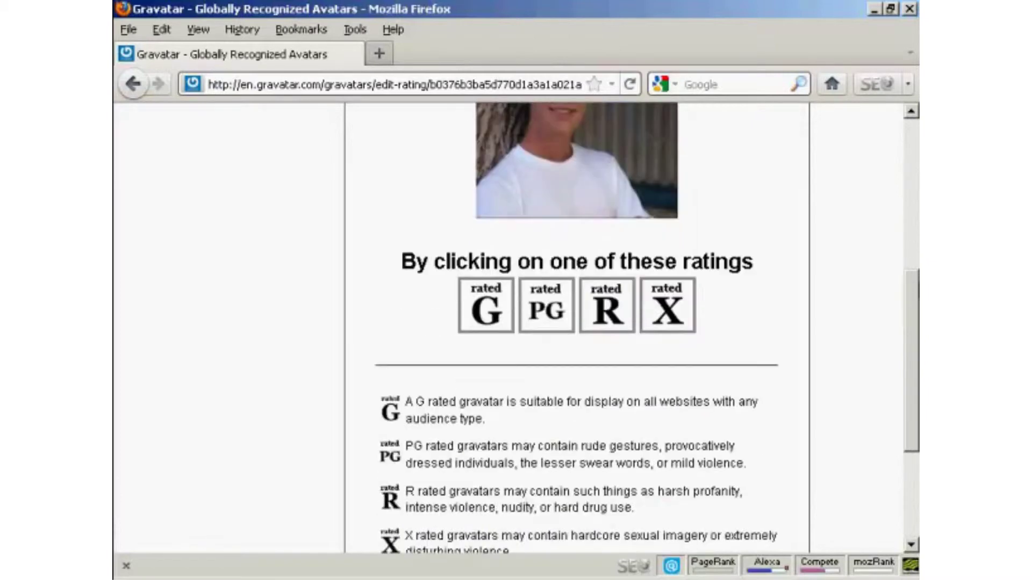
scroll(576, 328, down, 2)
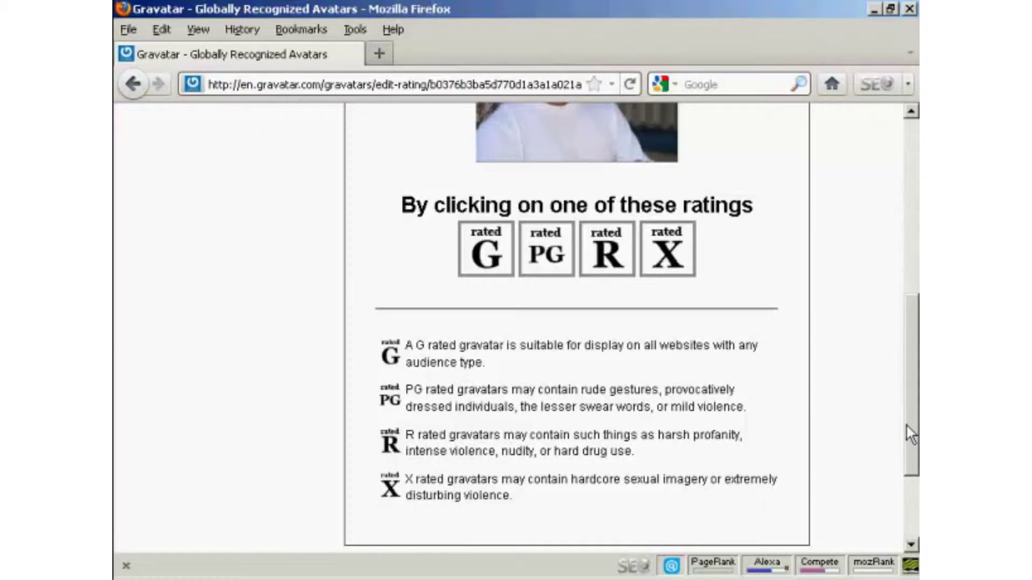
drag(907, 426, 907, 311)
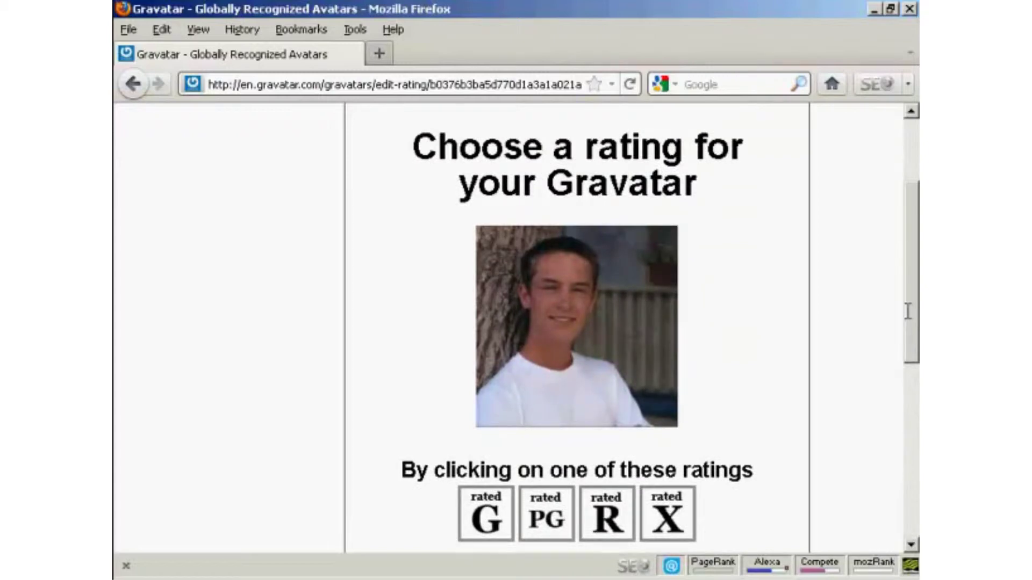
click(489, 507)
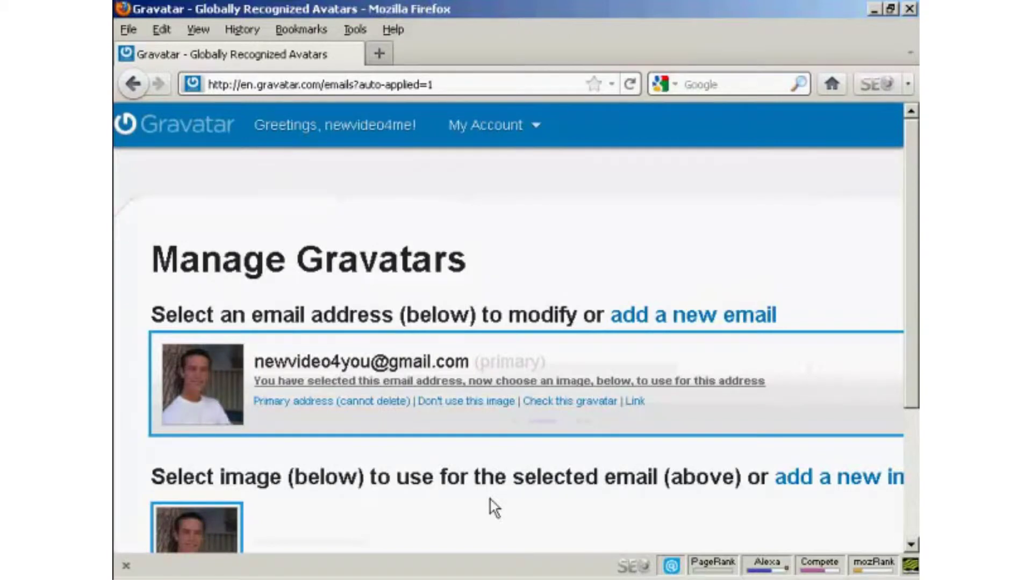
Log out of Gravatar through the My Account menu.
drag(908, 163, 888, 110)
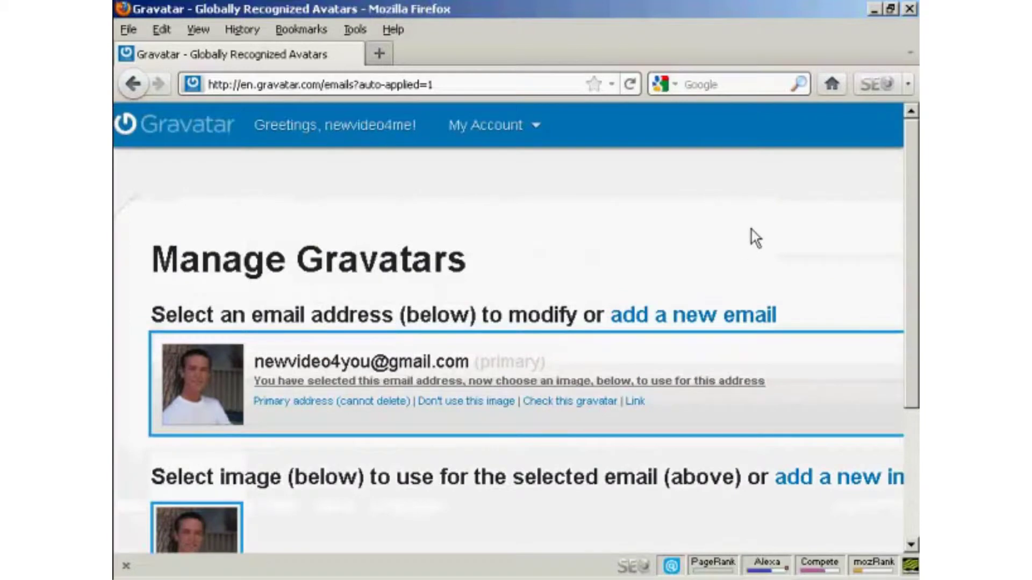
click(492, 125)
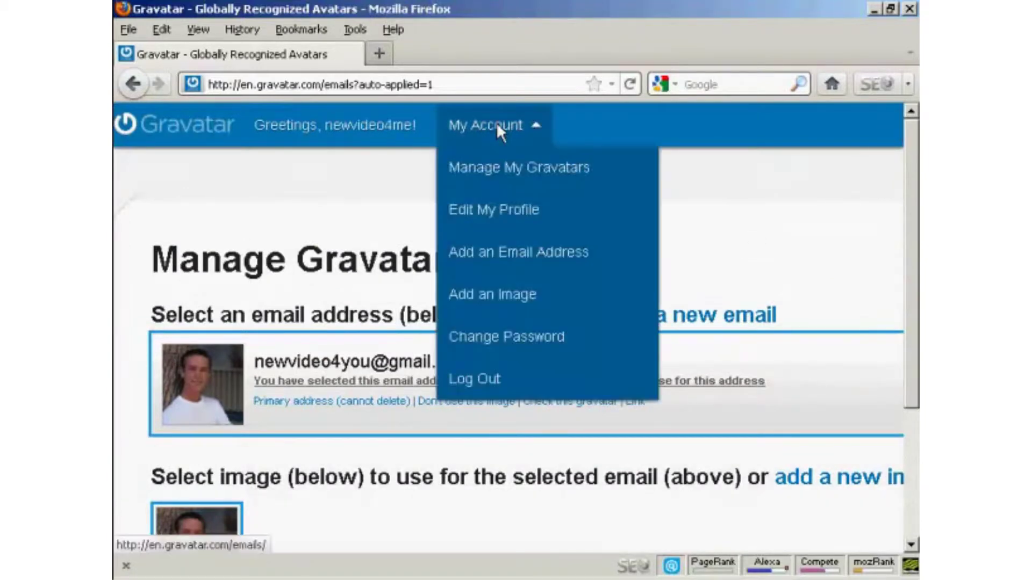
click(484, 383)
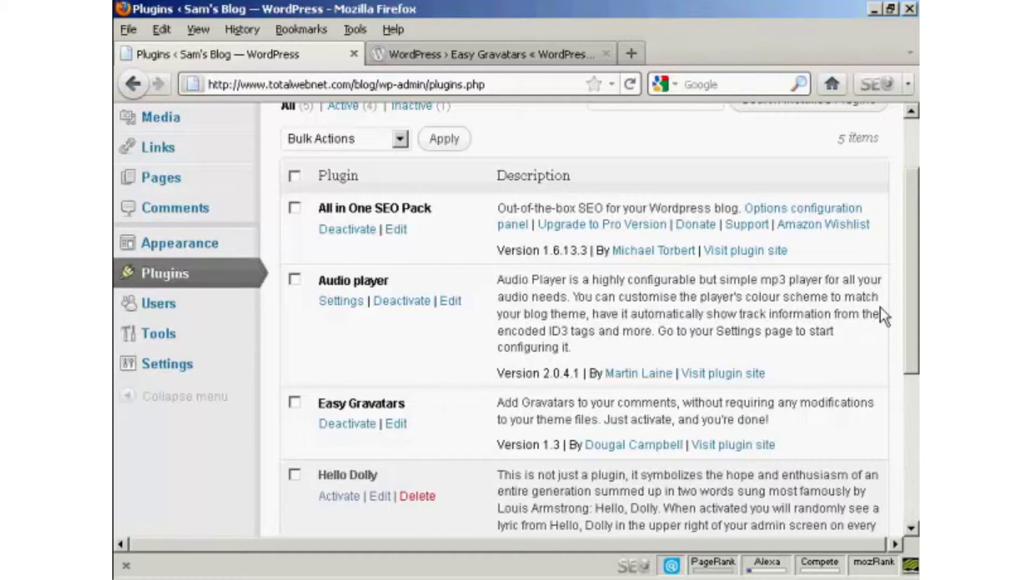
Check the Easy Gravatars plugin description, then go to the blog's Posts list.
drag(916, 298, 916, 251)
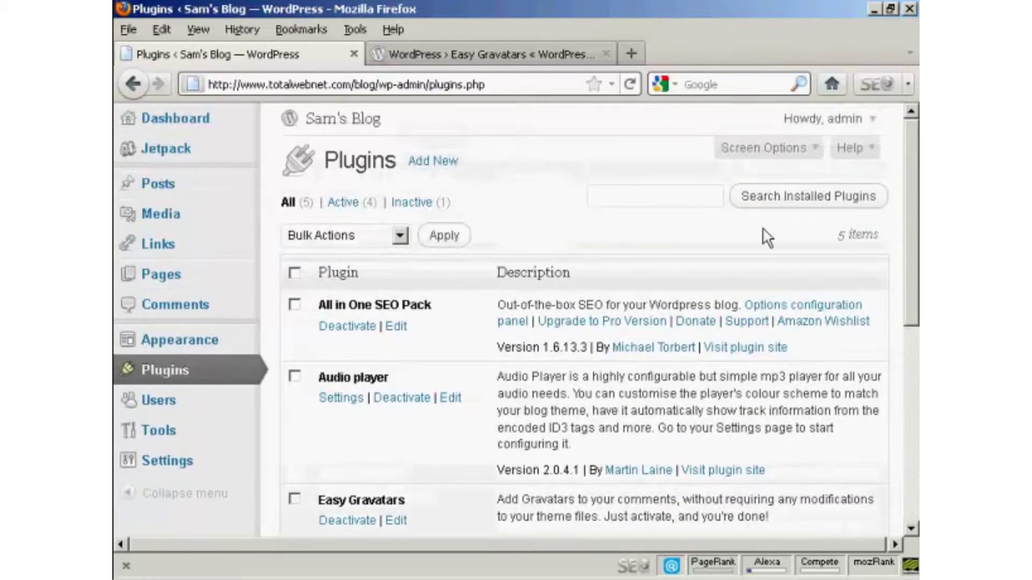
click(491, 55)
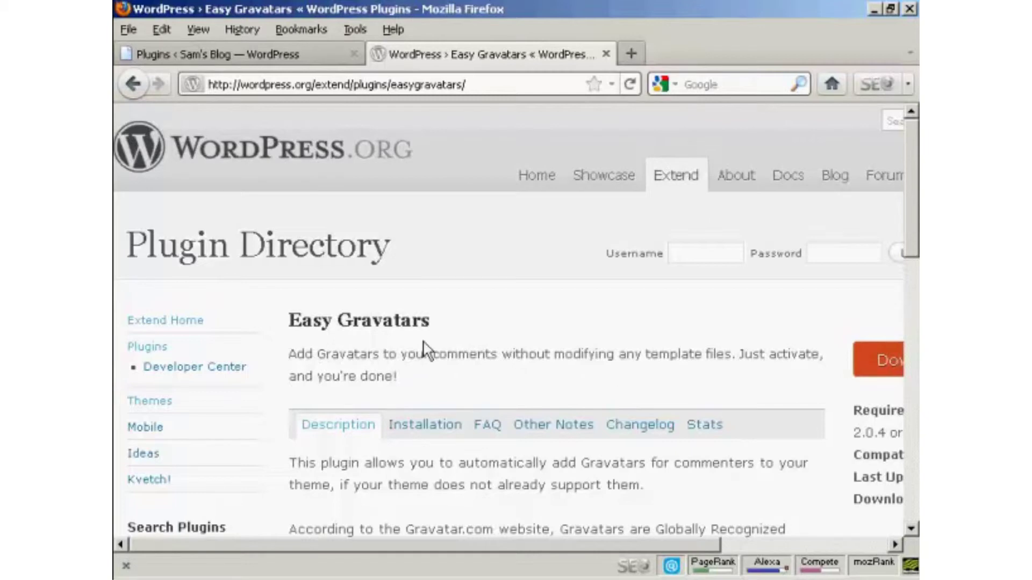
click(304, 51)
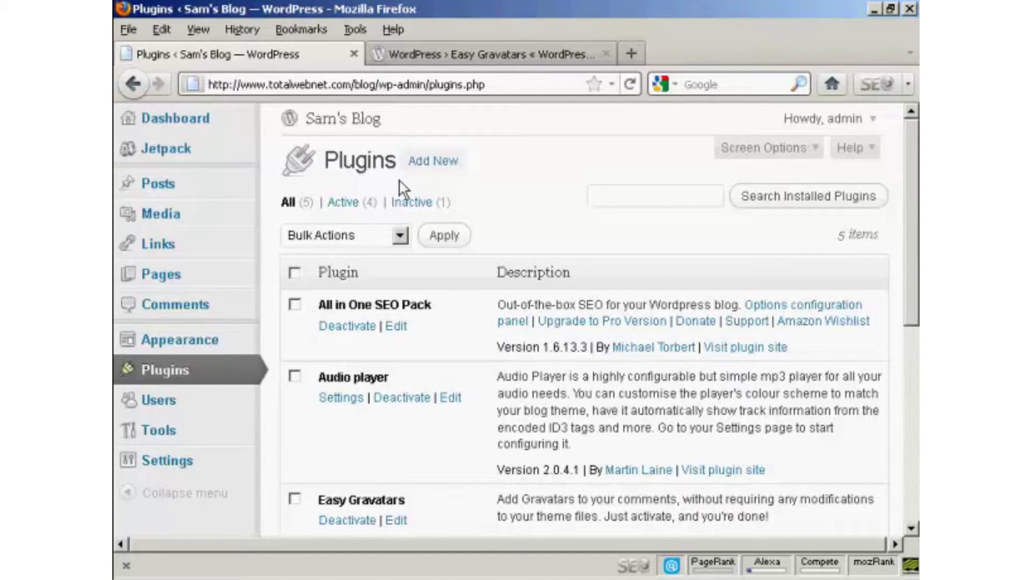
click(165, 187)
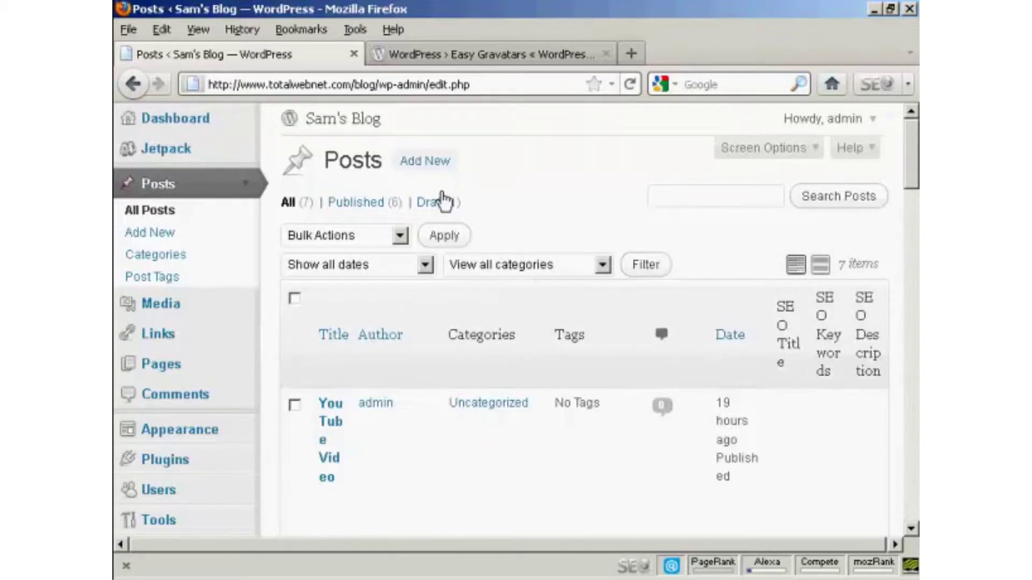
Draft a new post with title and body 'Gravatars are cool!' and preview it.
click(430, 163)
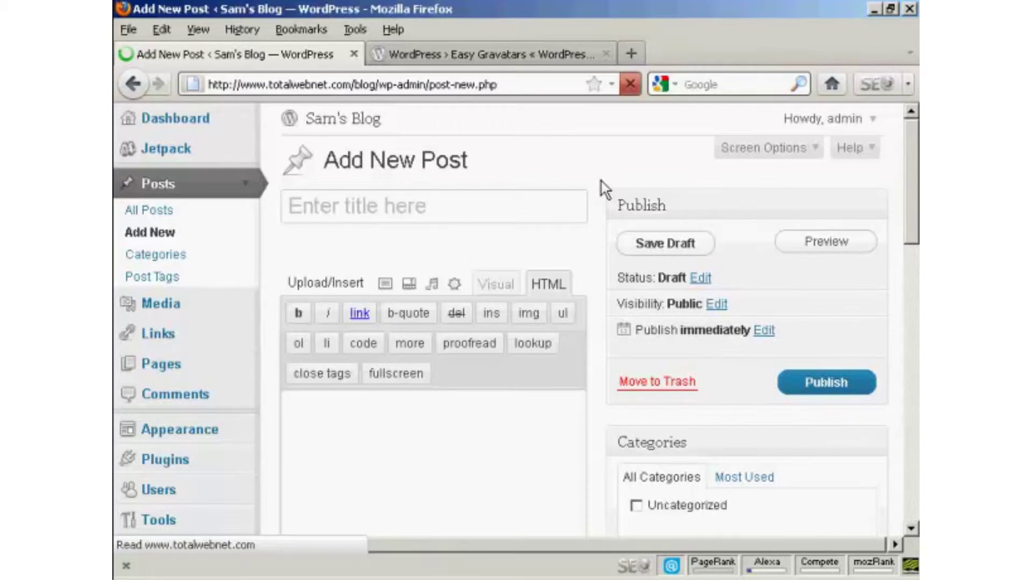
text(Gravatar)
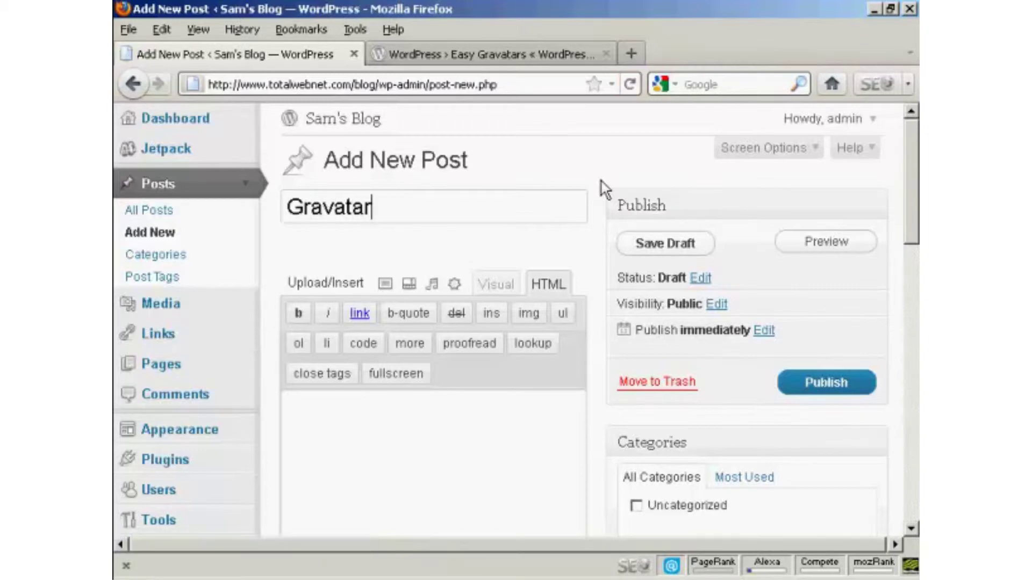
text(s are cool)
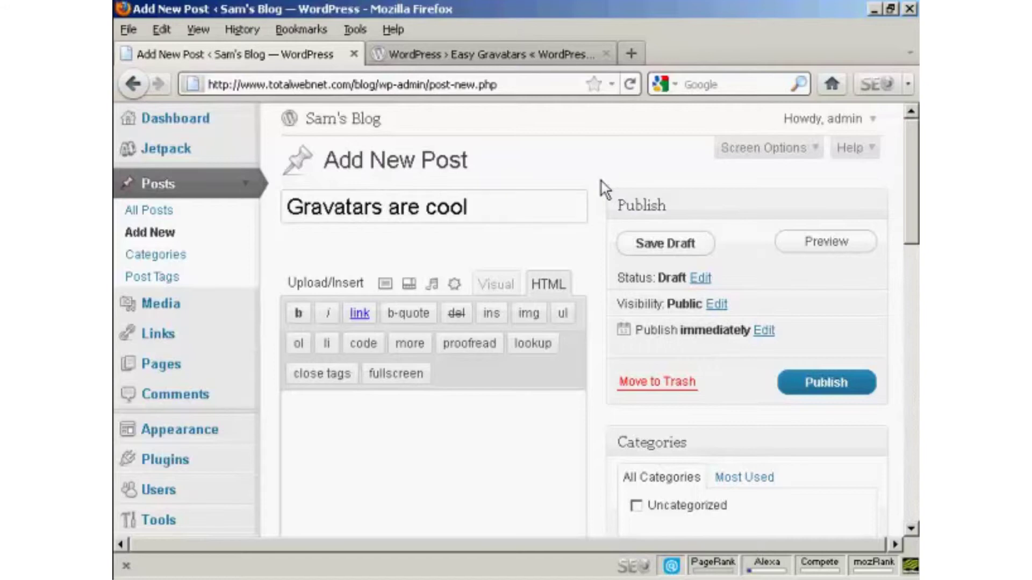
text(!)
click(349, 421)
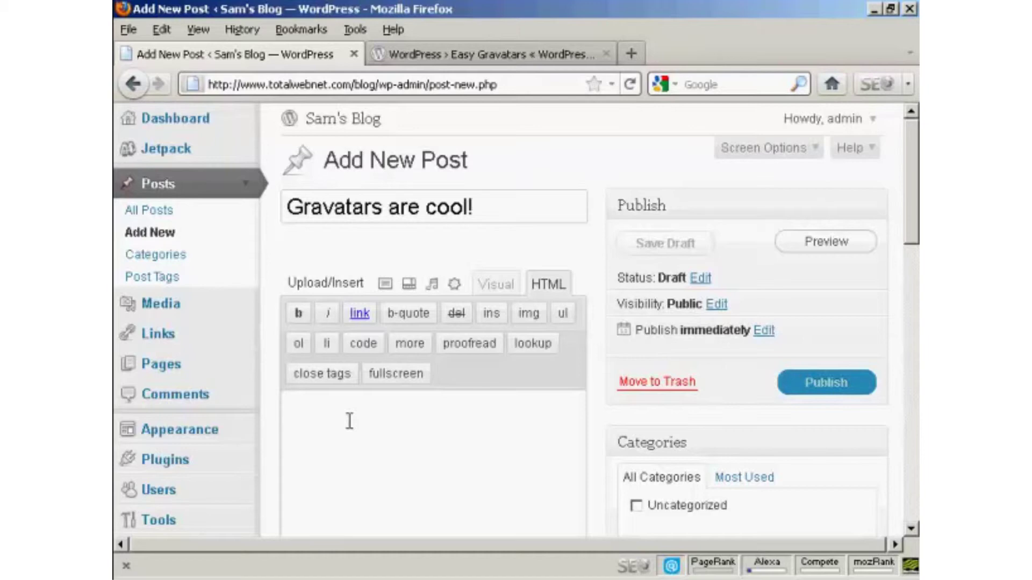
text(G)
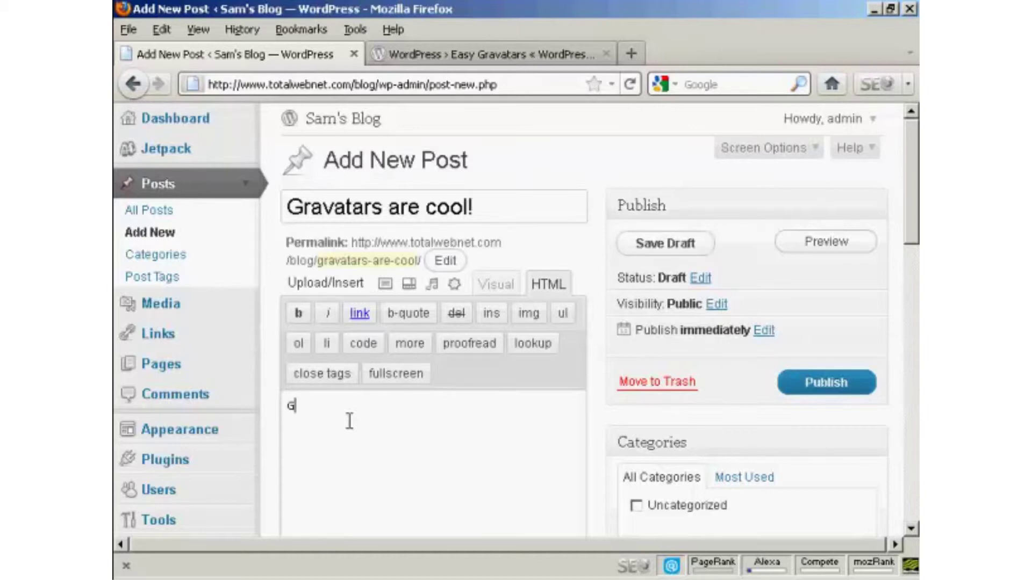
text(ravatars are cool)
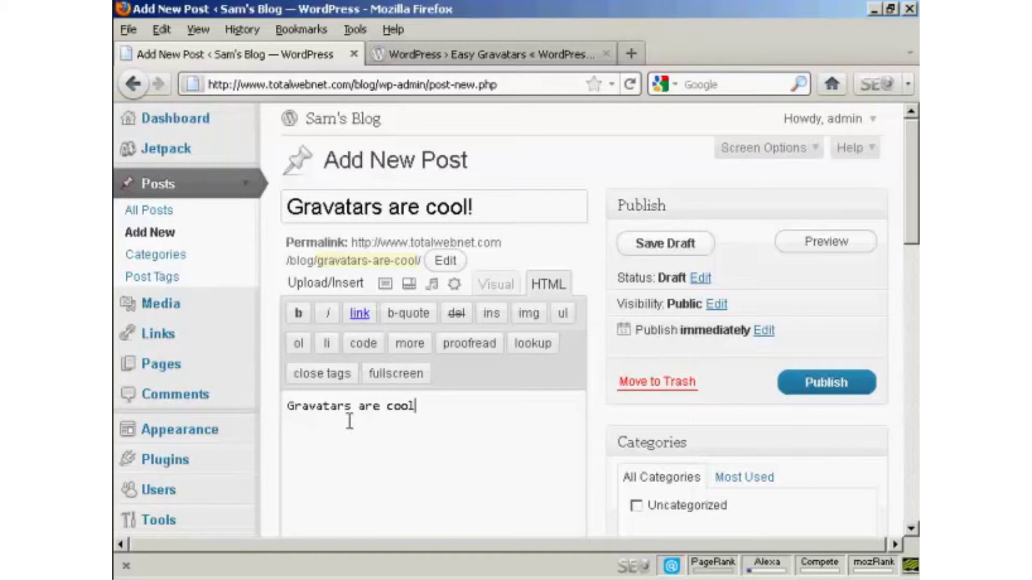
text(!)
click(830, 245)
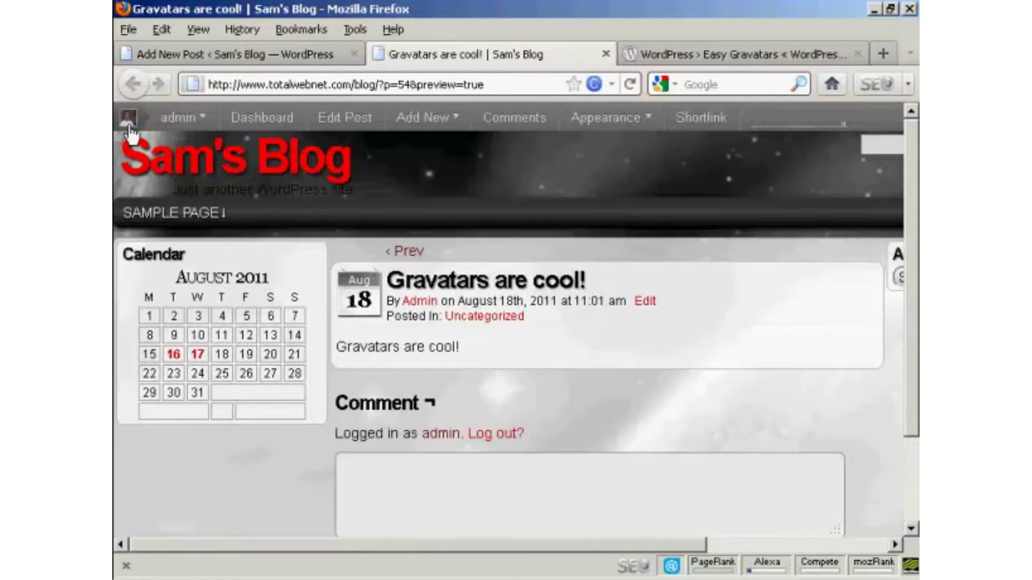
Leave the post preview and publish 'Gravatars are cool!' from the Add New Post editor.
mouse_move(126, 129)
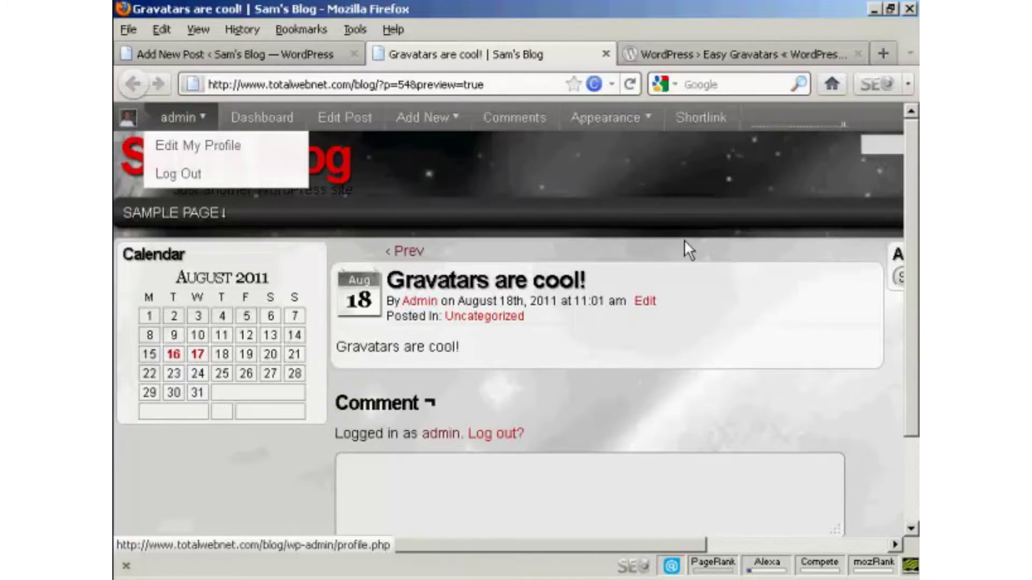
mouse_move(905, 145)
mouse_down()
mouse_move(907, 179)
mouse_move(907, 165)
mouse_up()
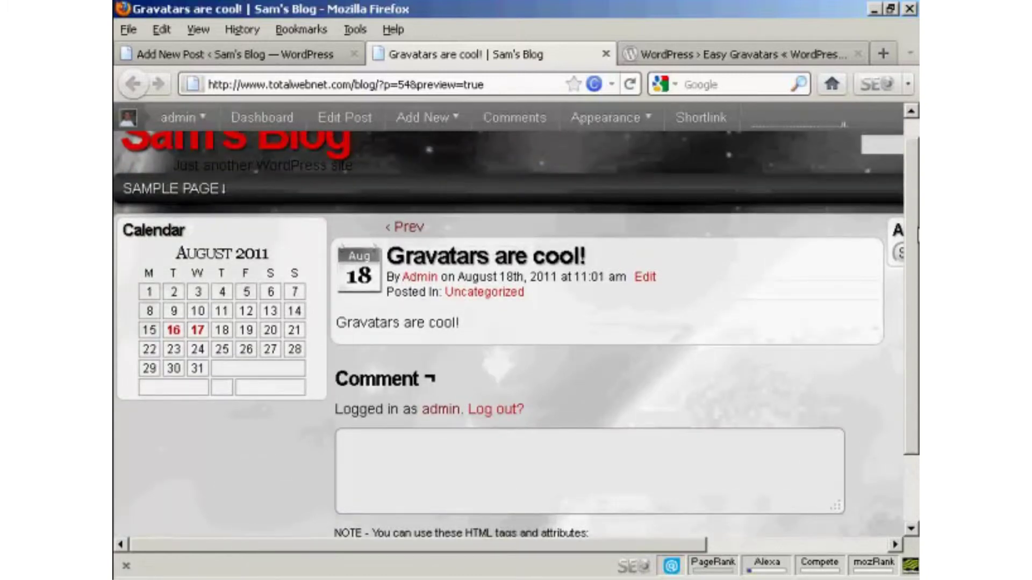
scroll(912, 235, up, 1)
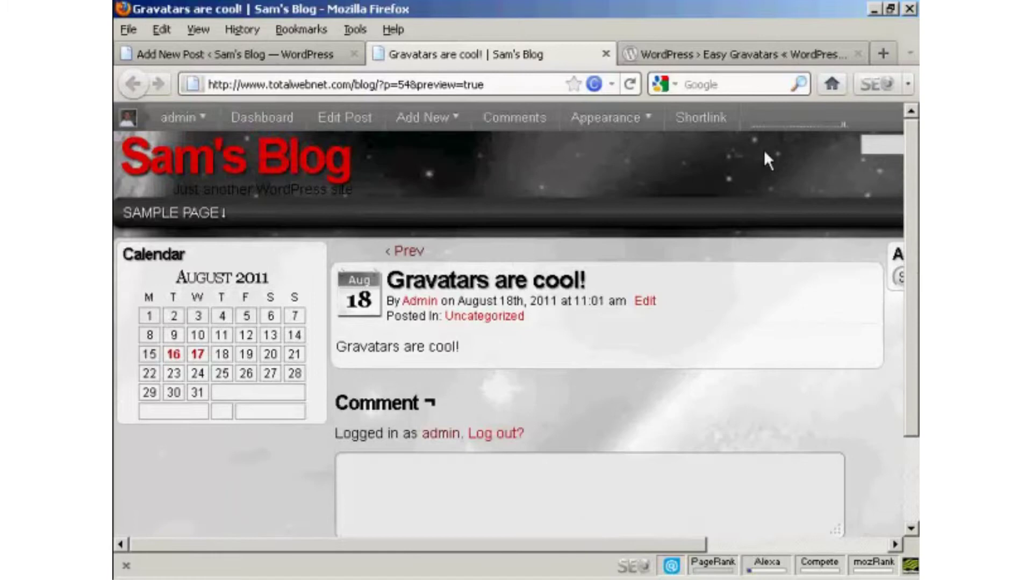
mouse_move(121, 110)
click(605, 55)
click(830, 390)
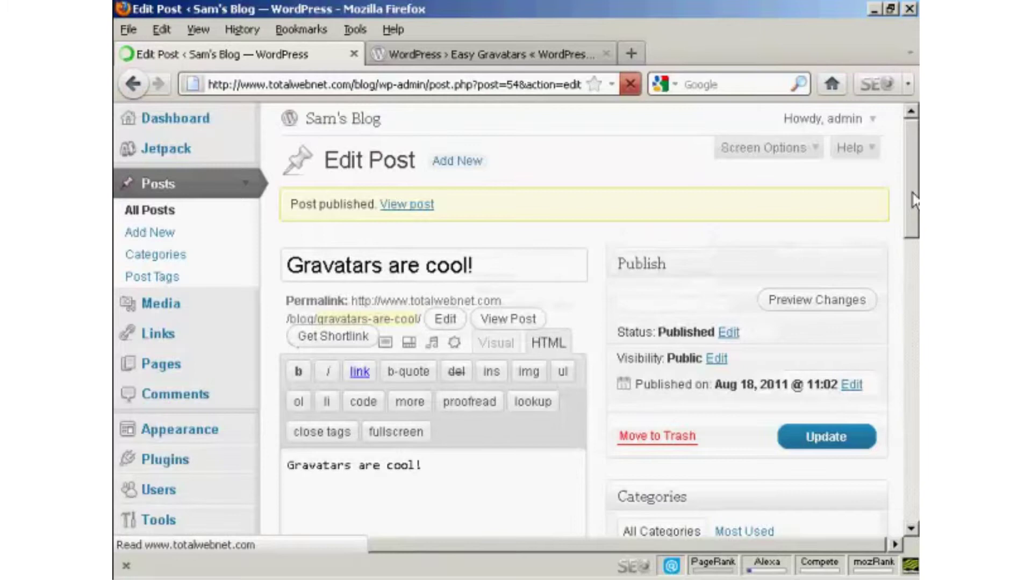
Log out of the admin account from the Howdy menu.
scroll(913, 202, down, 1)
scroll(917, 161, up, 1)
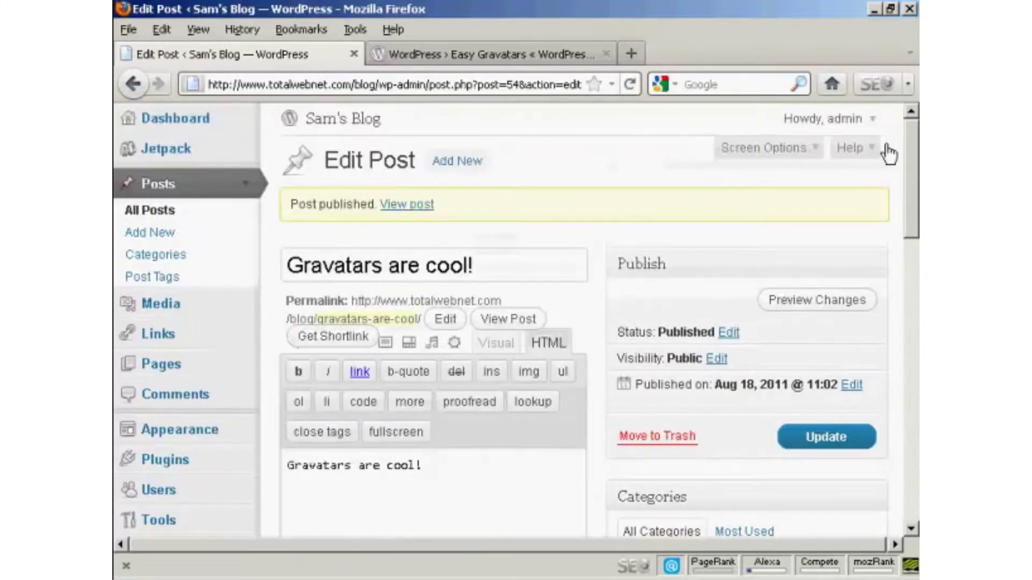
mouse_move(853, 131)
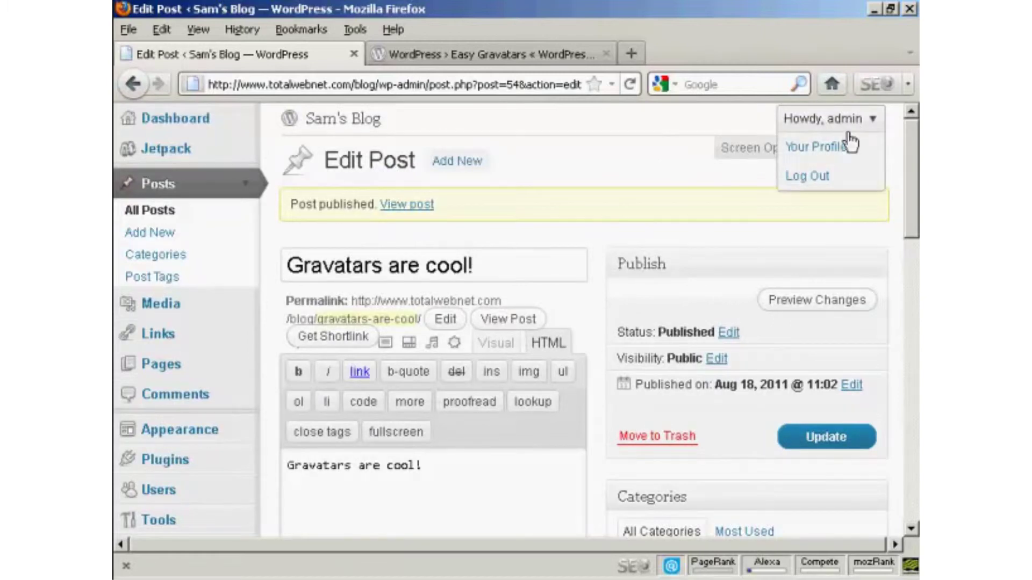
click(818, 177)
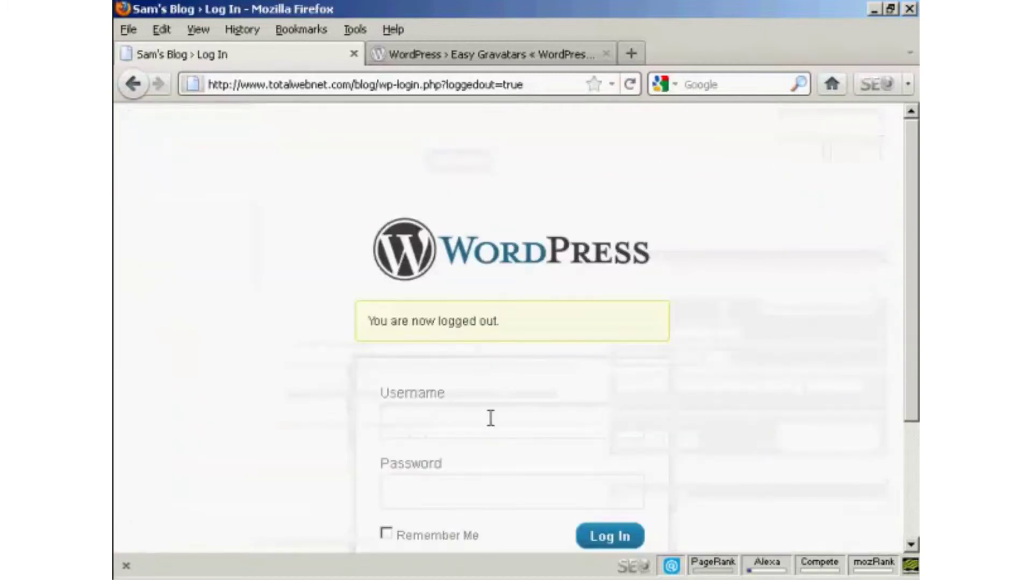
Fill the login form with the editor's username and saved password.
click(460, 419)
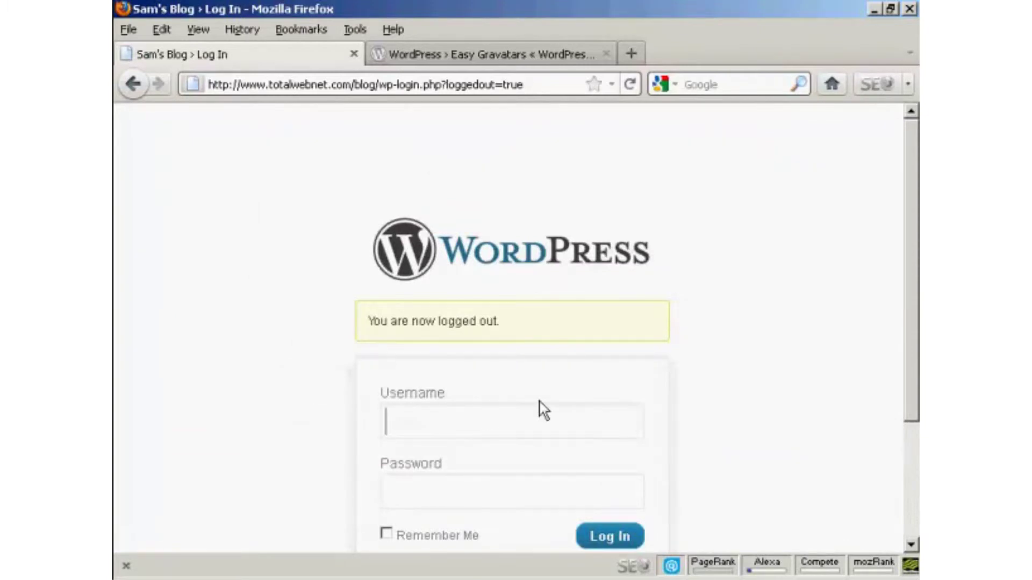
text(Jane)
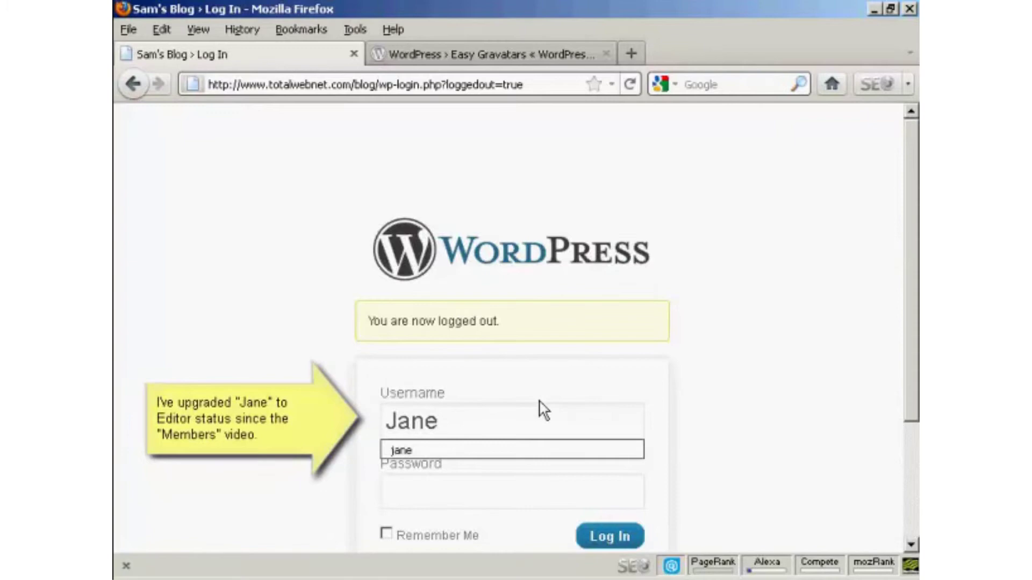
click(467, 452)
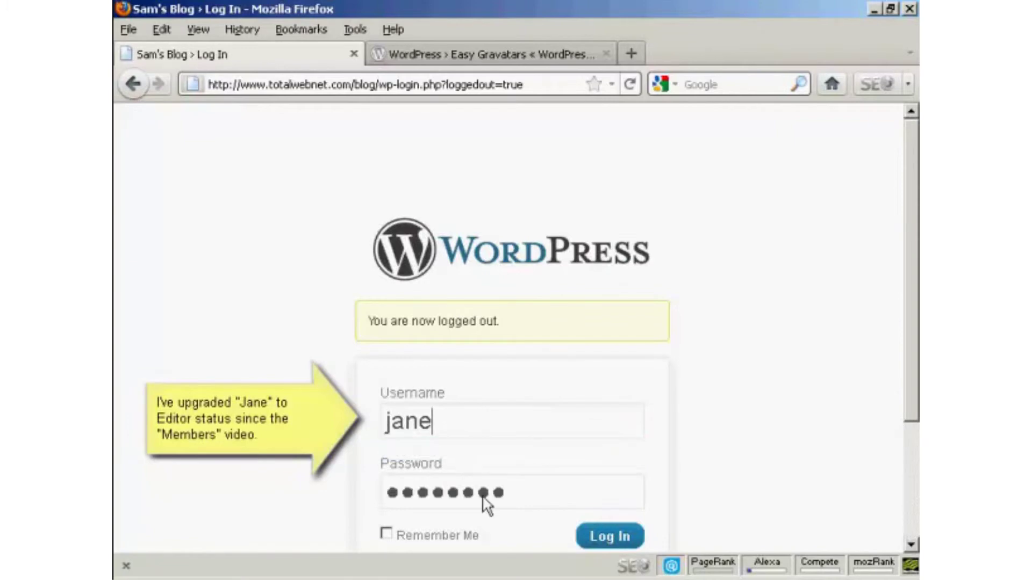
Sign in as the editor and copy the blog's base address from the dashboard URL.
click(634, 543)
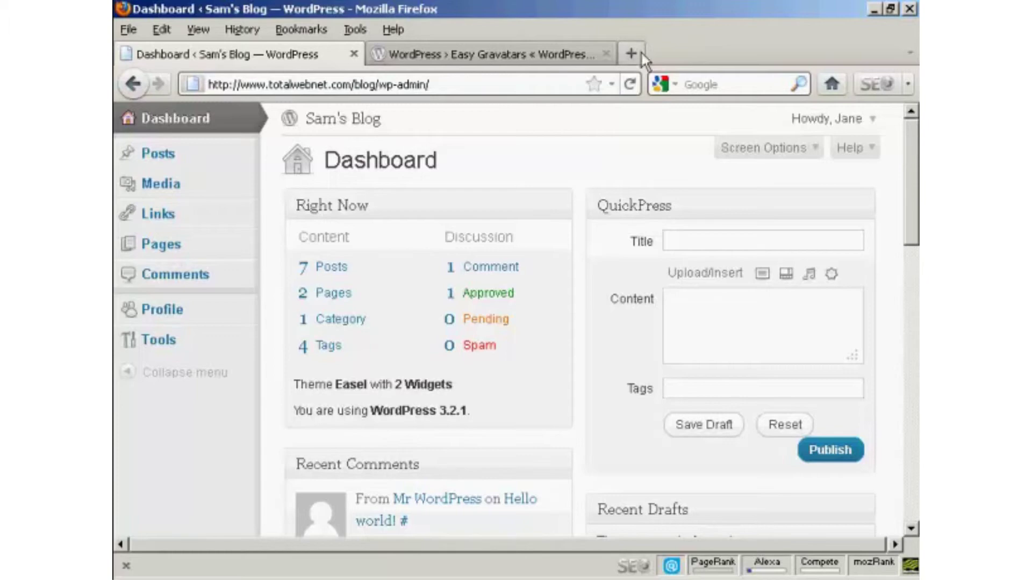
click(372, 85)
click(375, 78)
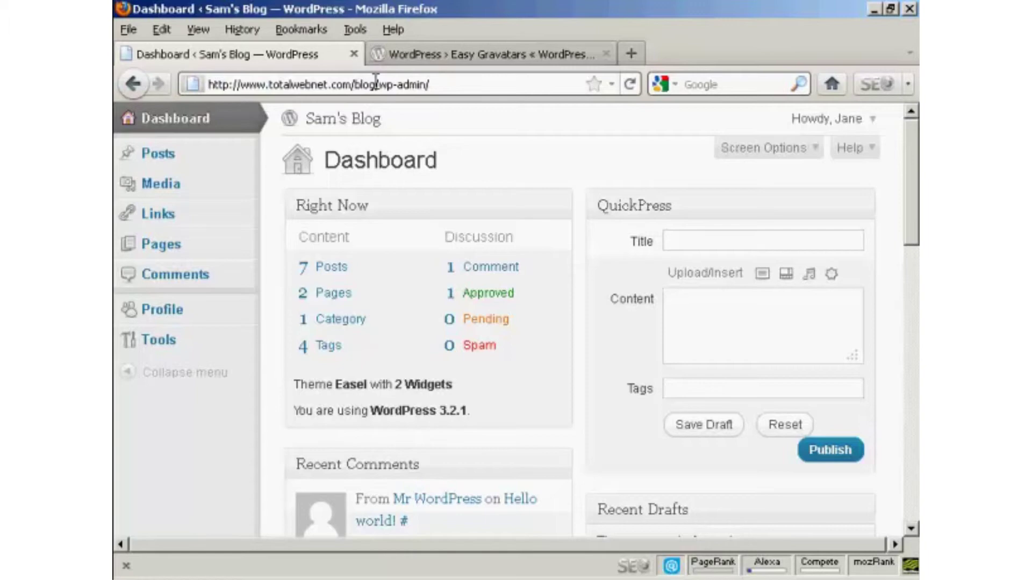
drag(375, 85, 207, 86)
right_click(251, 91)
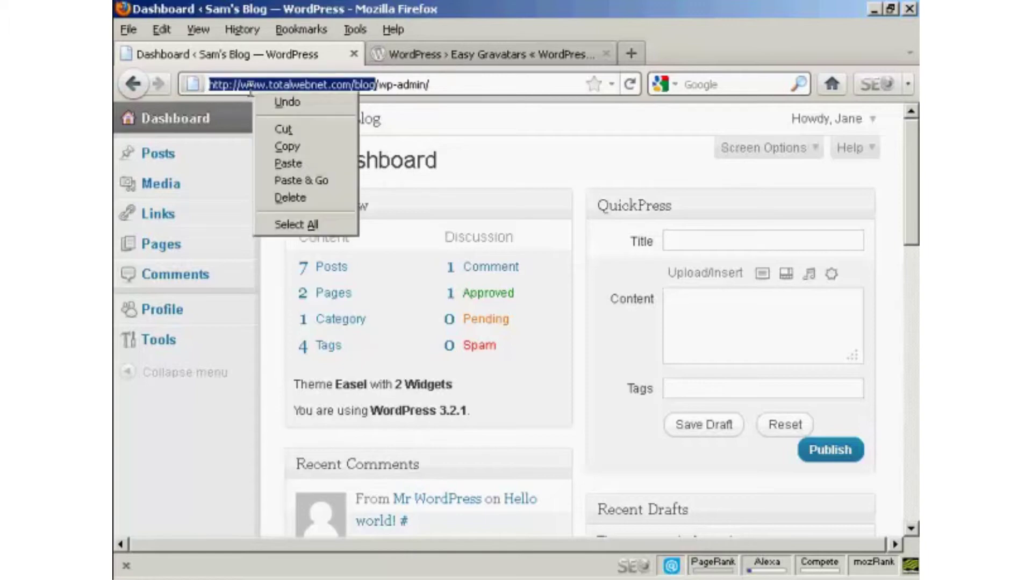
click(285, 146)
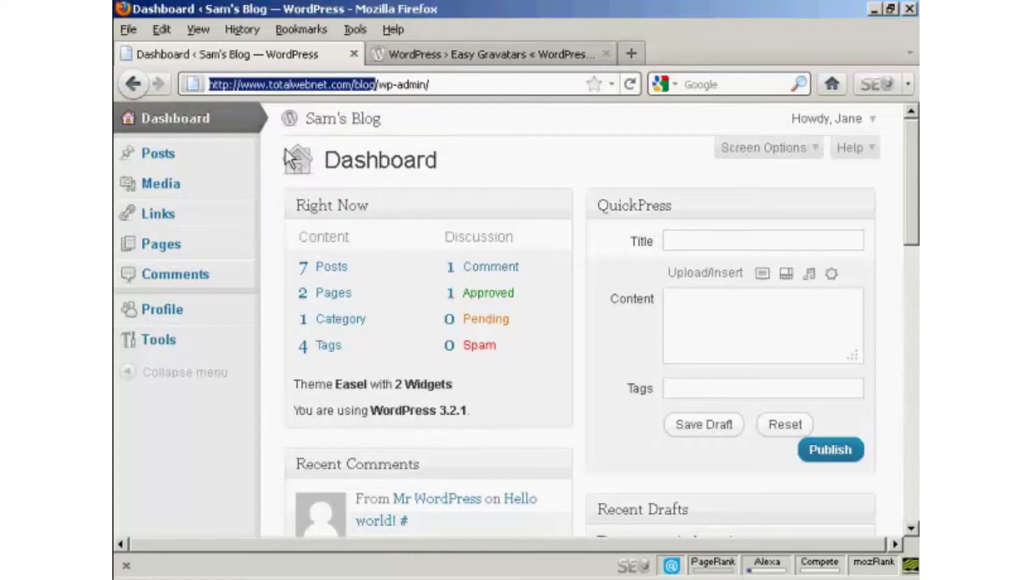
Load the blog's front page in a new tab from the copied address.
click(631, 52)
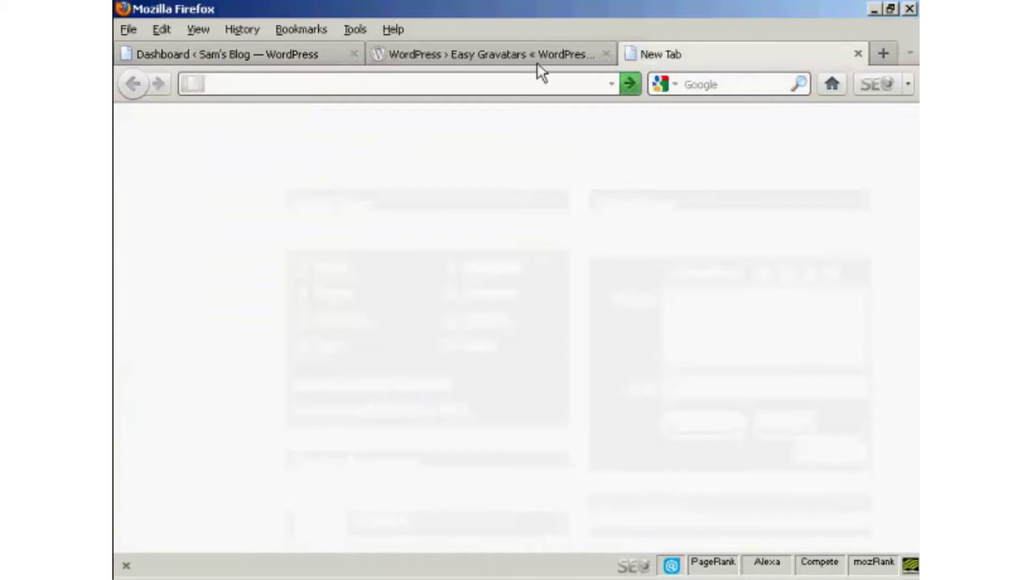
key(ctrl+v)
key(Return)
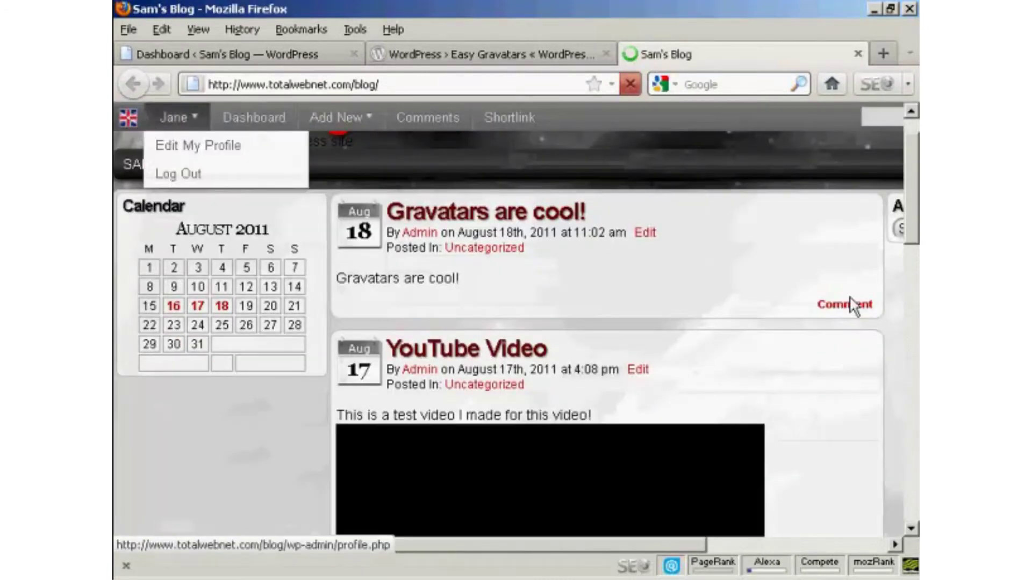
Post the comment 'Yes they are!' under 'Gravatars are cool!'.
click(853, 314)
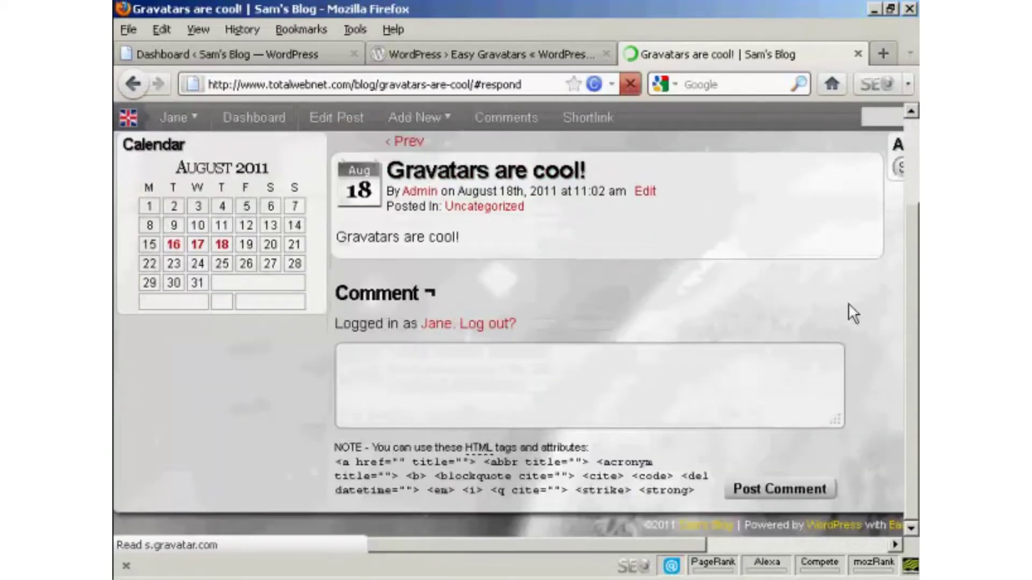
click(461, 364)
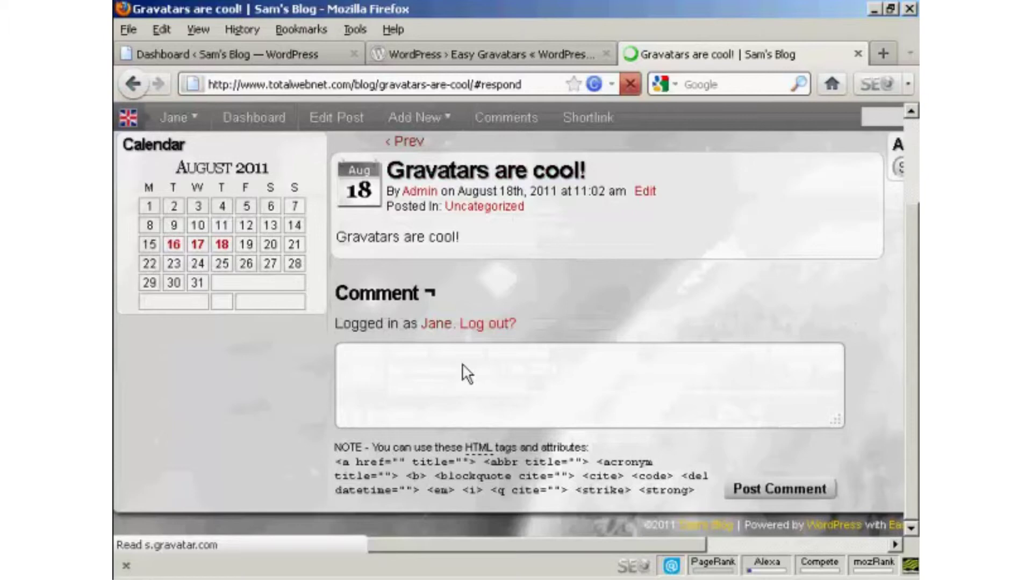
text(Yes)
text( thes)
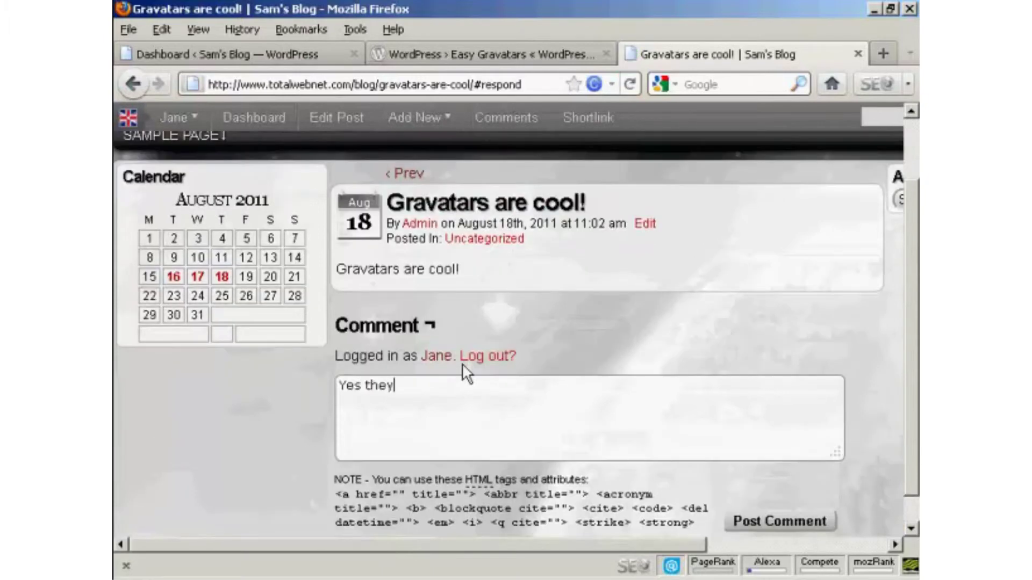
key(BackSpace)
text(y are!)
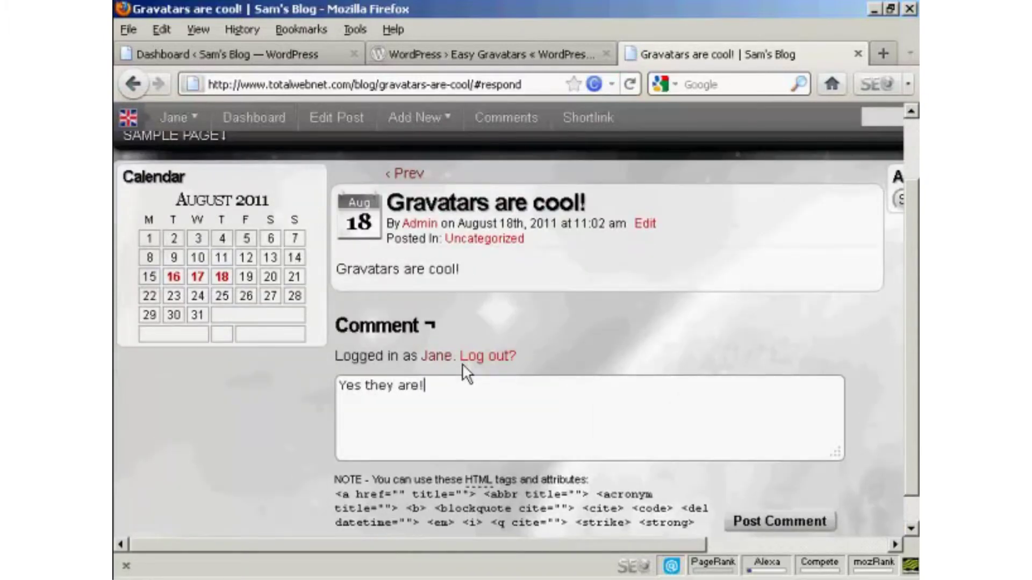
click(784, 519)
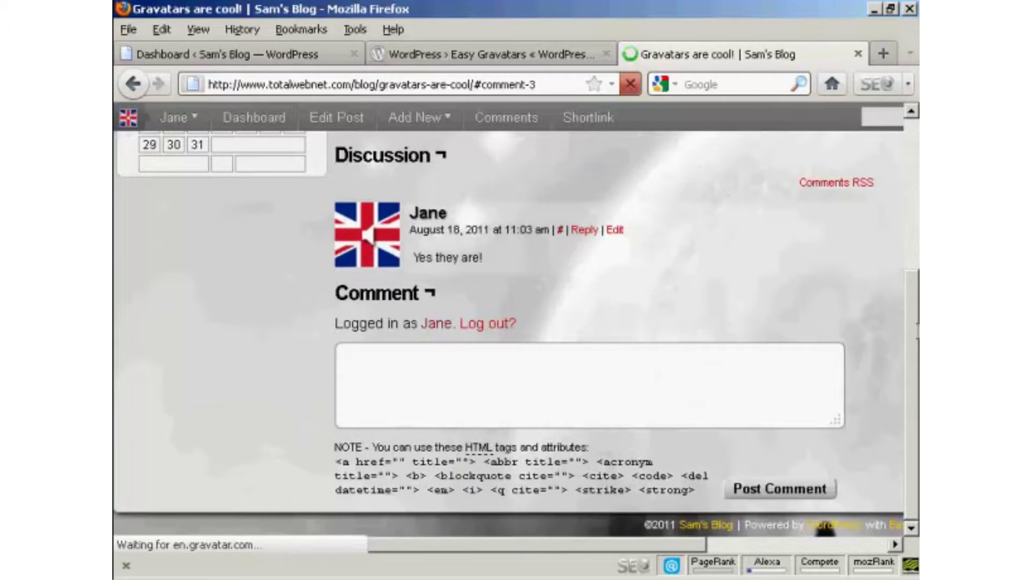
Publish 'What's your Gravatar look like' with body 'Comment here' via the dashboard's QuickPress.
scroll(516, 333, up, 5)
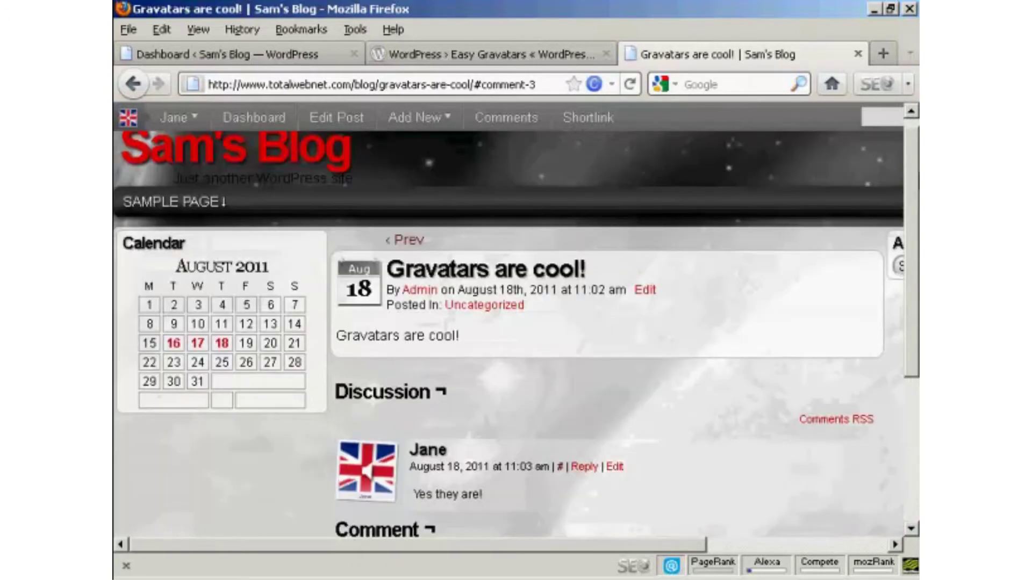
scroll(515, 334, up, 1)
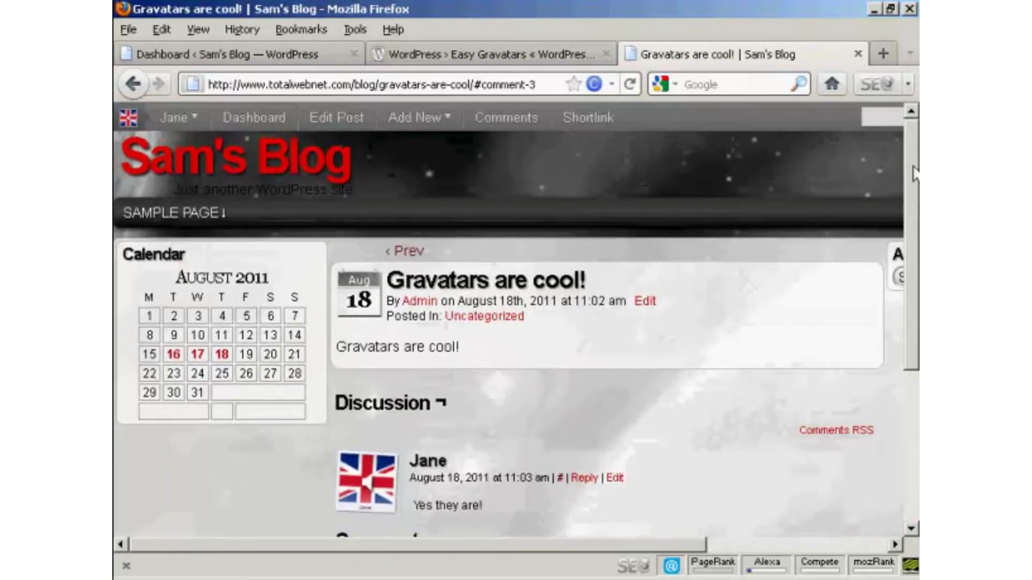
click(257, 119)
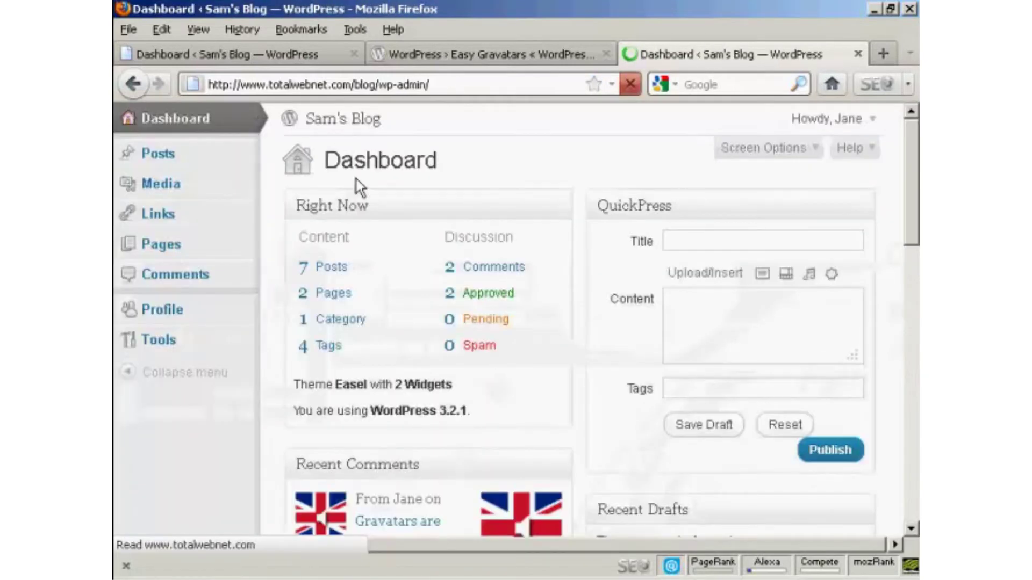
click(672, 235)
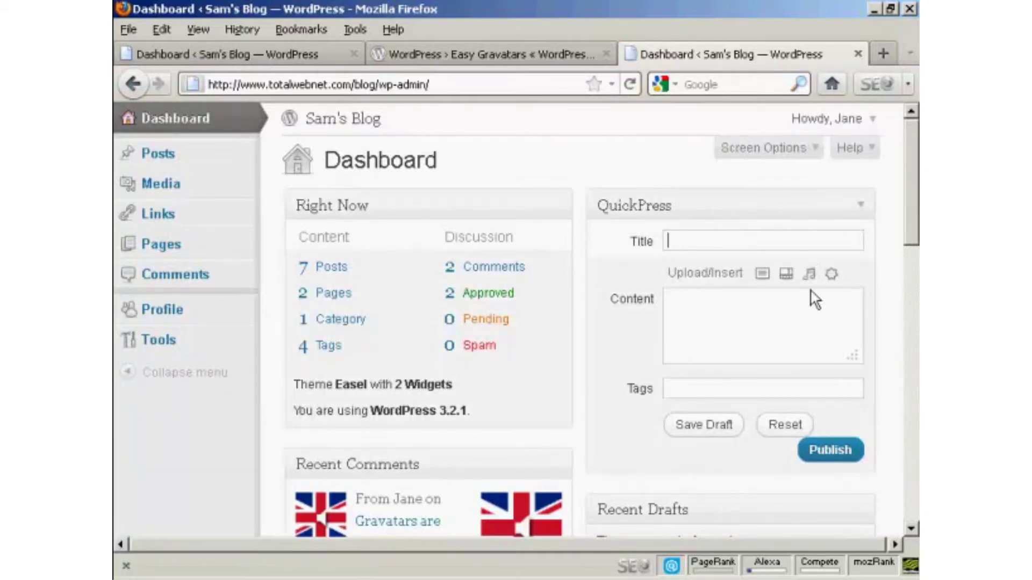
text(What's your Gra)
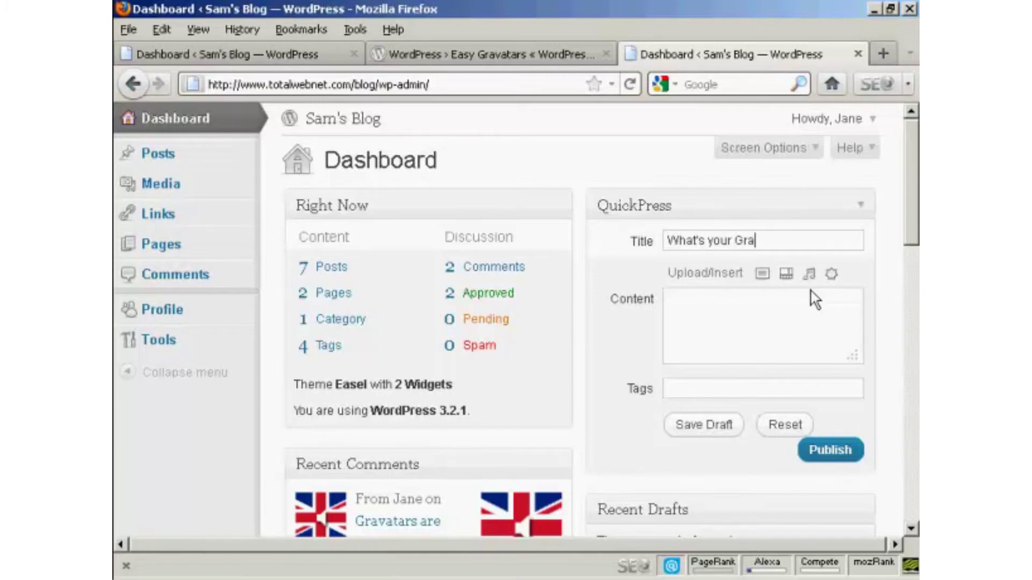
text(vatar look like)
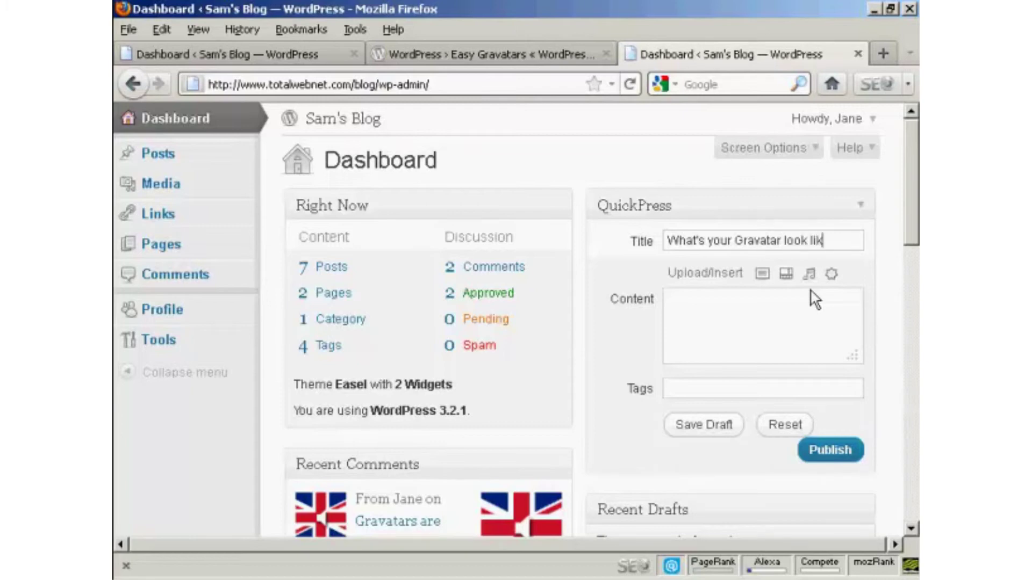
click(696, 298)
text(Comment here)
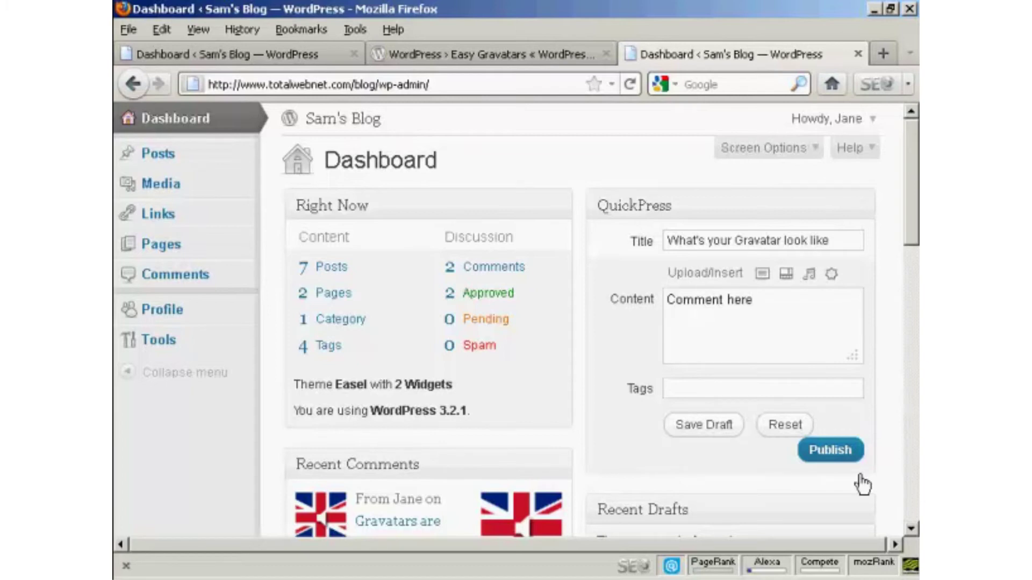
click(833, 454)
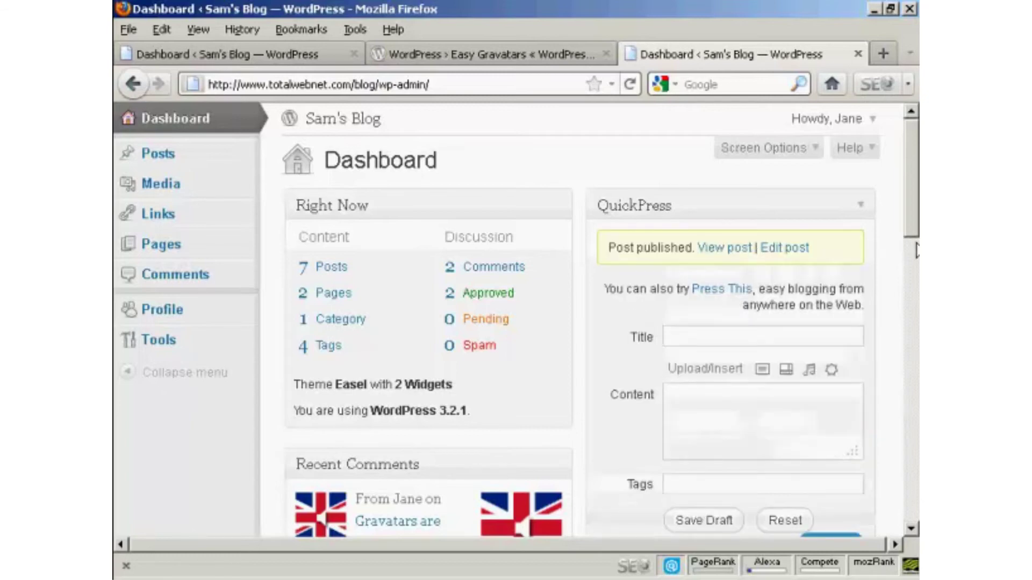
Log out of the editor account and sign in with the saved admin credentials.
click(854, 119)
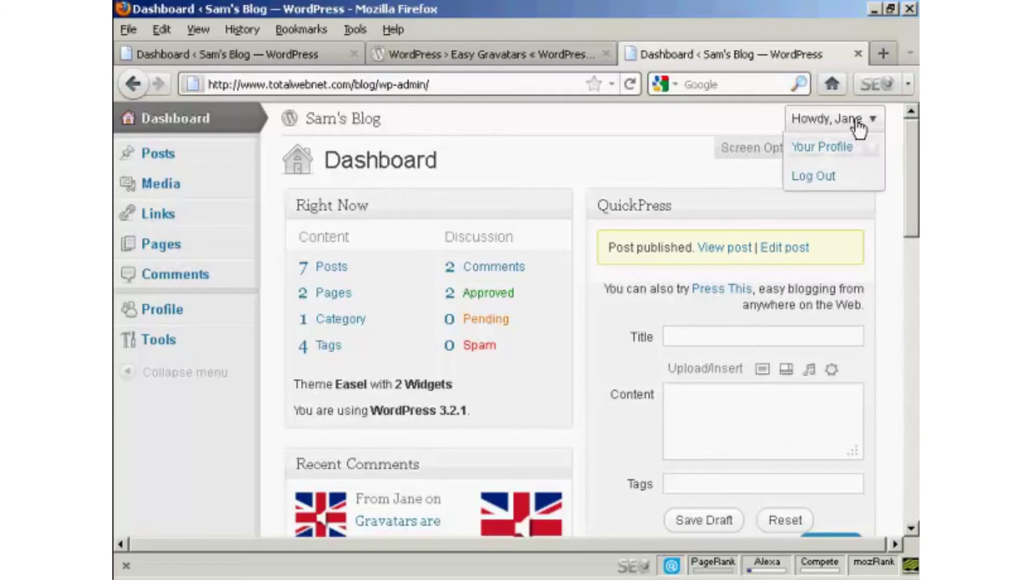
click(824, 180)
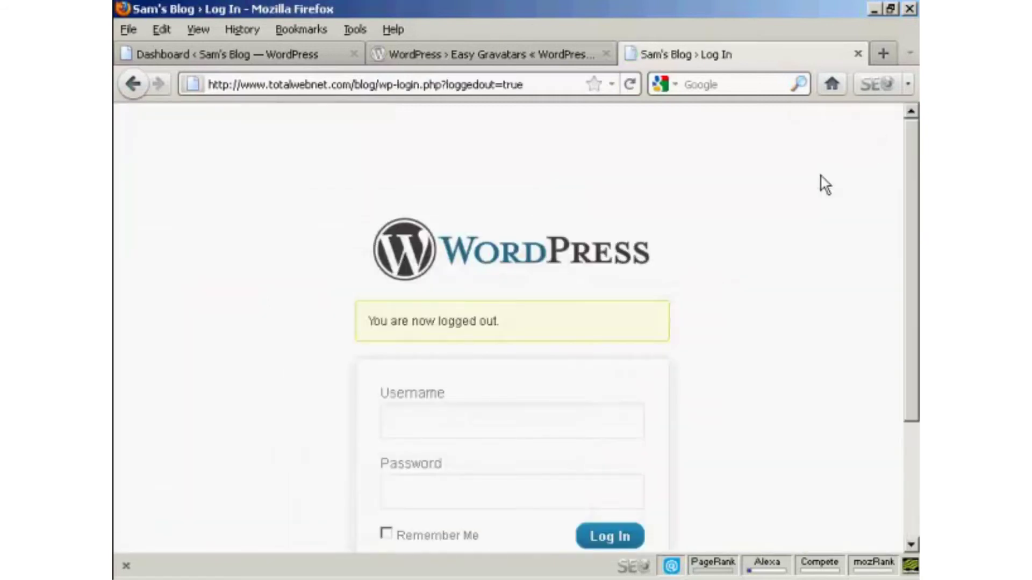
click(437, 419)
text(admin)
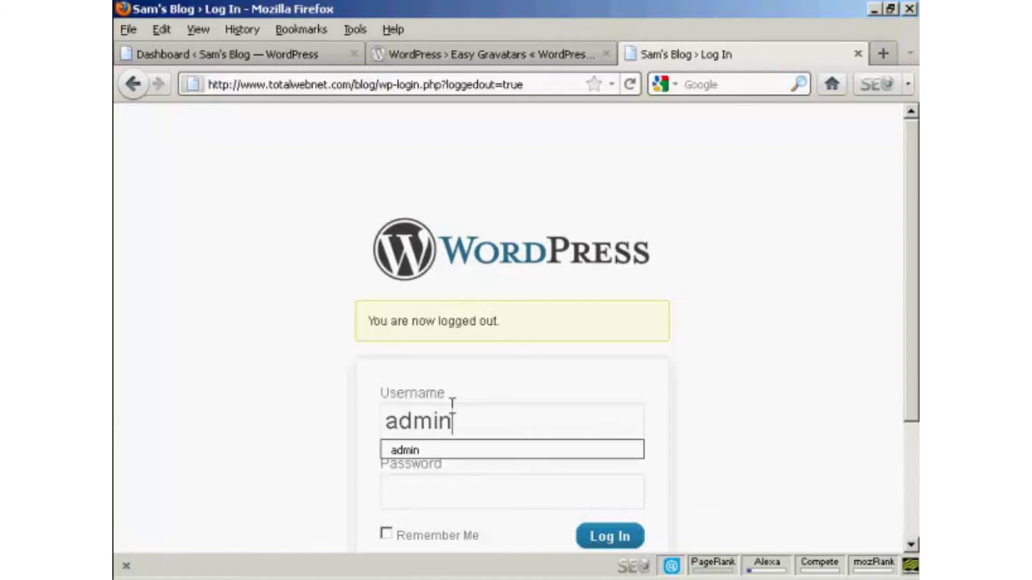
click(437, 450)
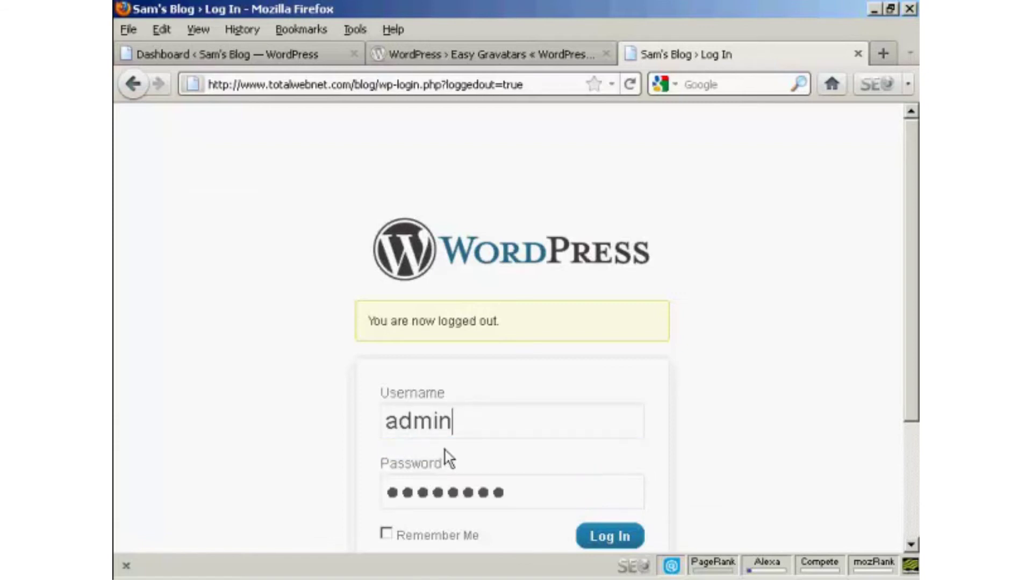
click(626, 548)
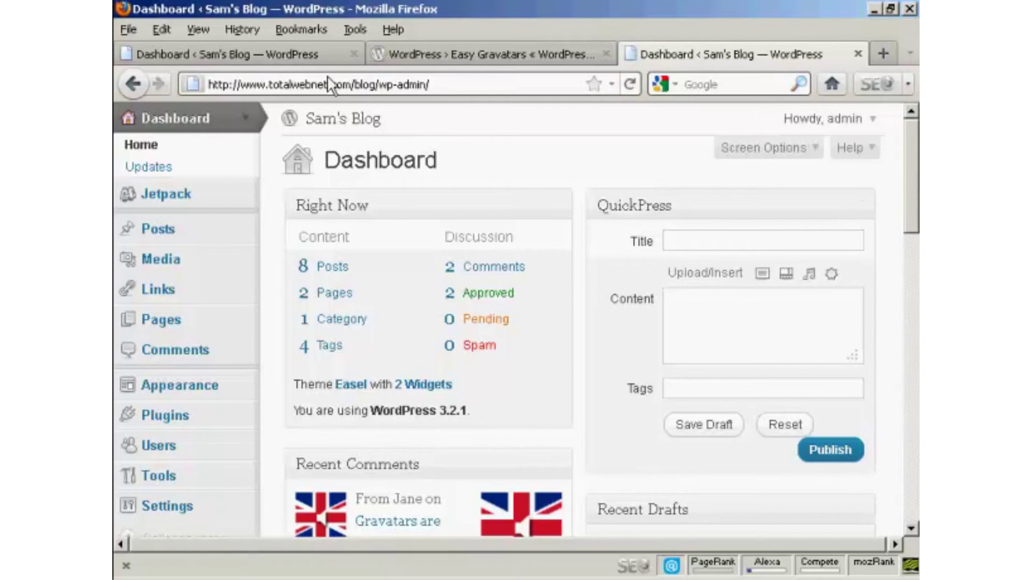
Trim the address bar to the blog's base URL to load the front page.
drag(376, 84, 430, 84)
key(BackSpace)
key(Return)
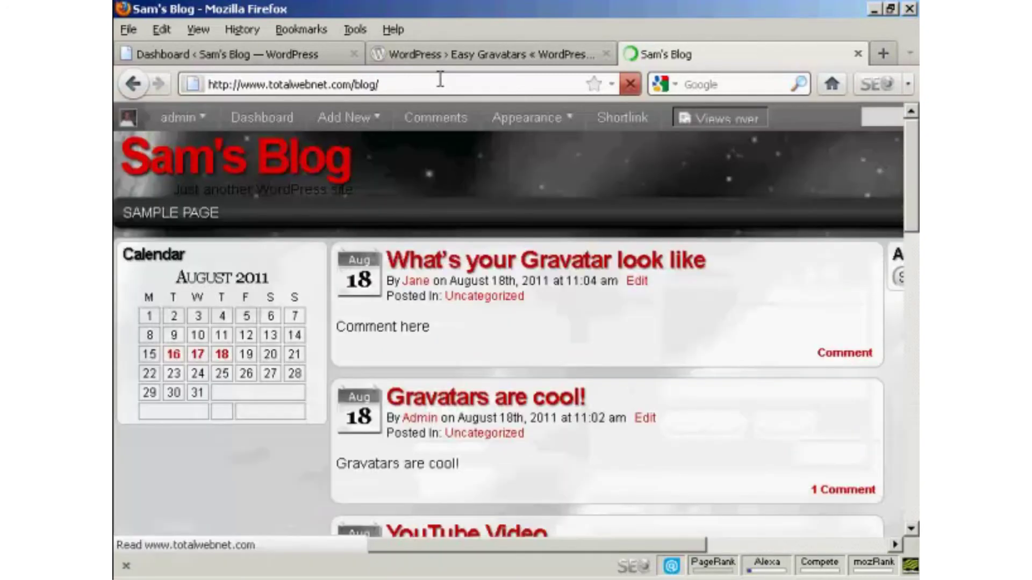
Type 'Mine looks like this!' in the new post's comment form.
click(843, 357)
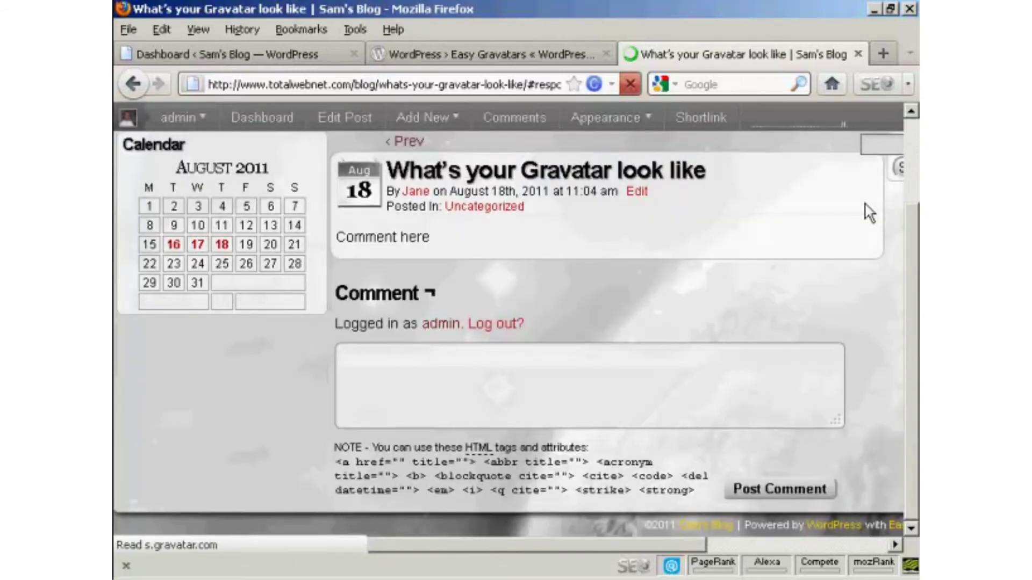
click(401, 372)
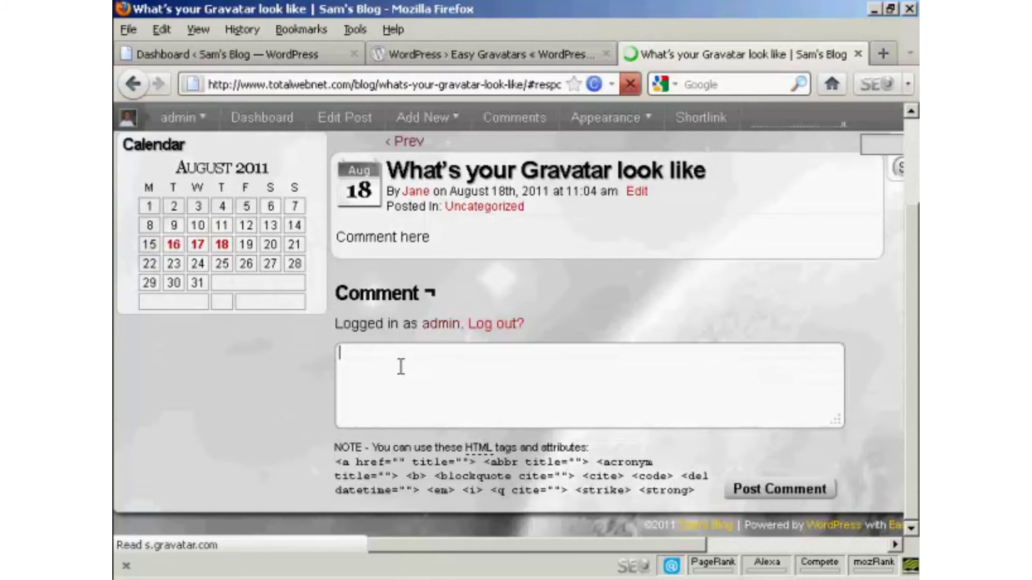
text(Mi)
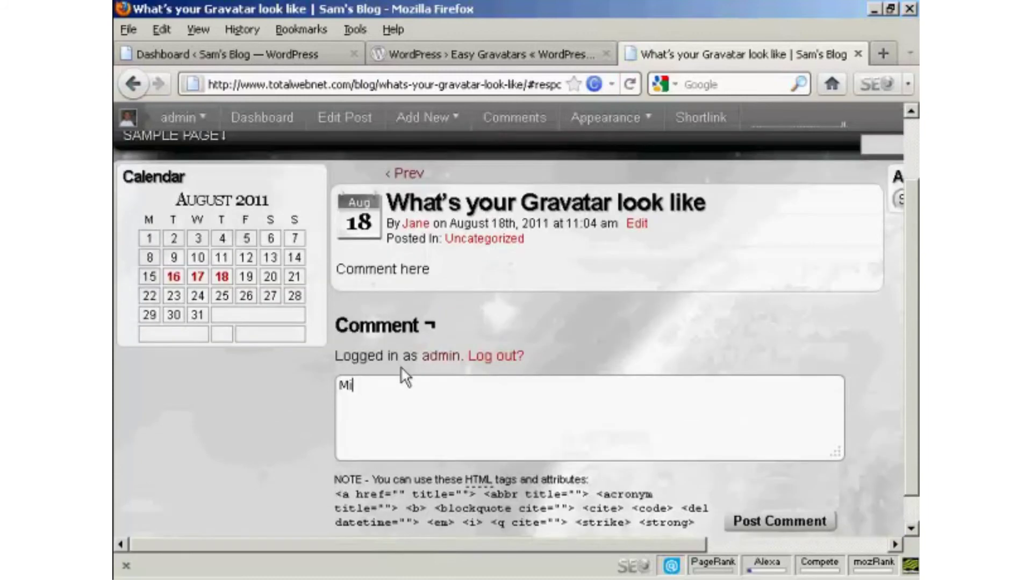
text(ne looks)
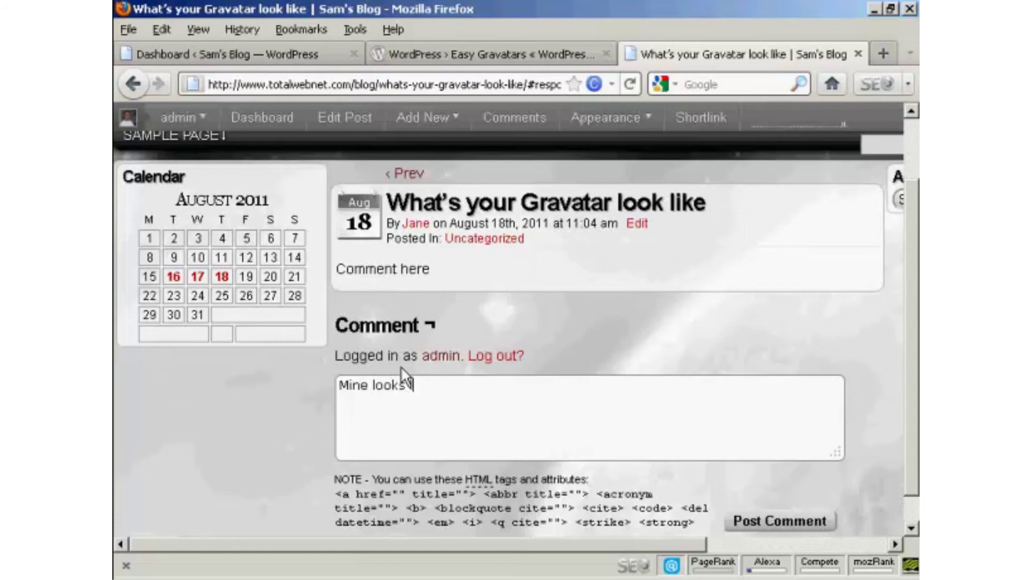
text( like this!)
Post the 'Mine looks like this!' comment and scroll up to see the admin's photo avatar.
click(772, 524)
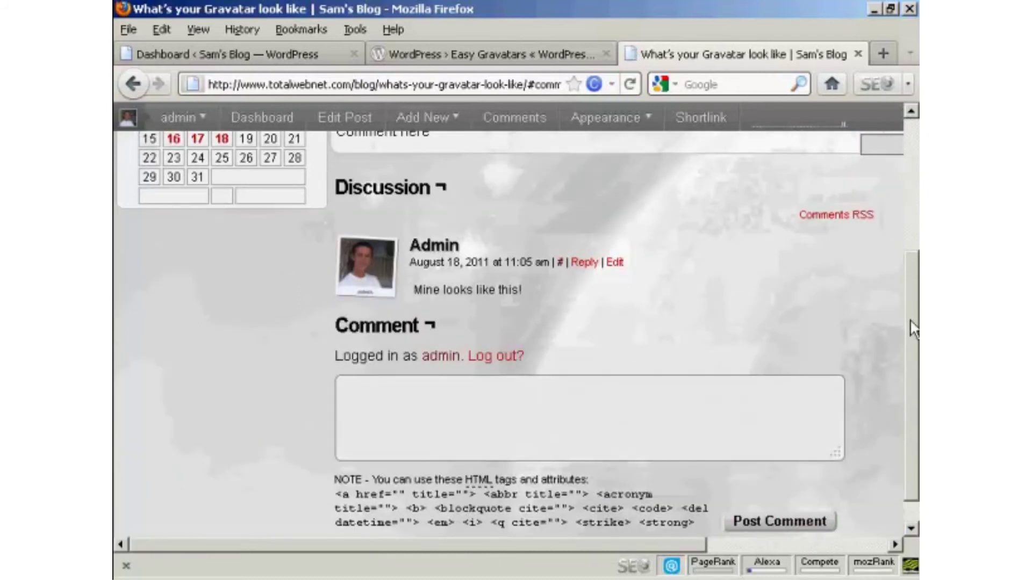
drag(911, 321, 907, 208)
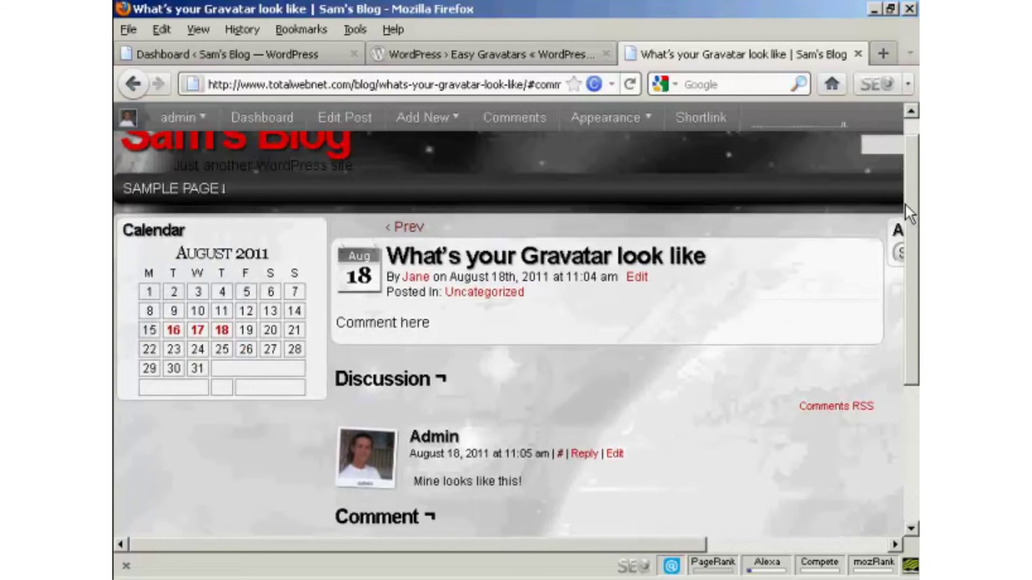